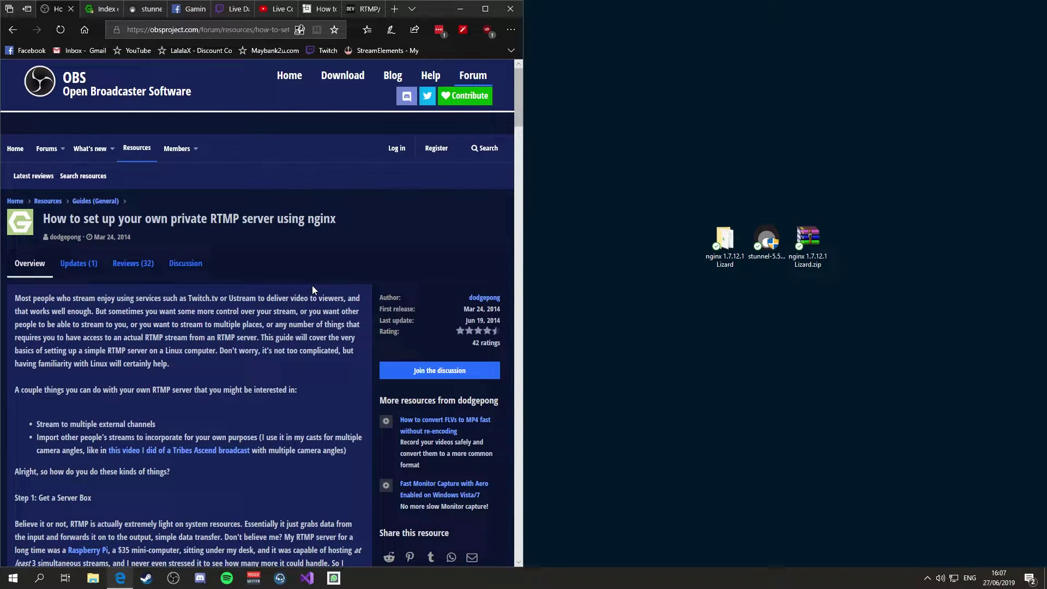
Step: Read the RTMP server guide as far as the note for Windows users that links the nginx binaries
scroll(312, 289, down, 3)
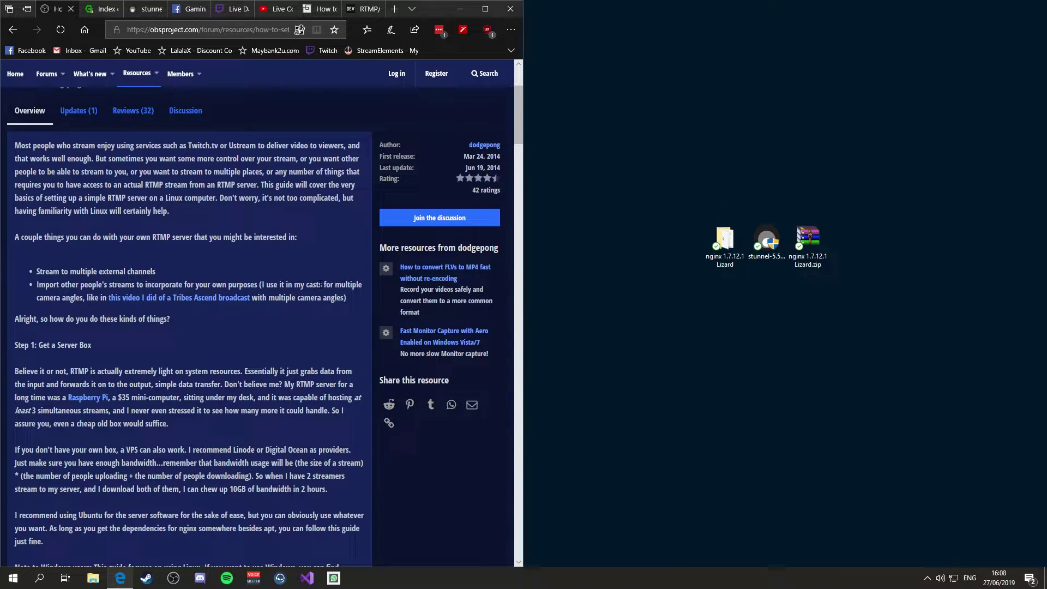
scroll(314, 289, down, 9)
scroll(322, 285, up, 7)
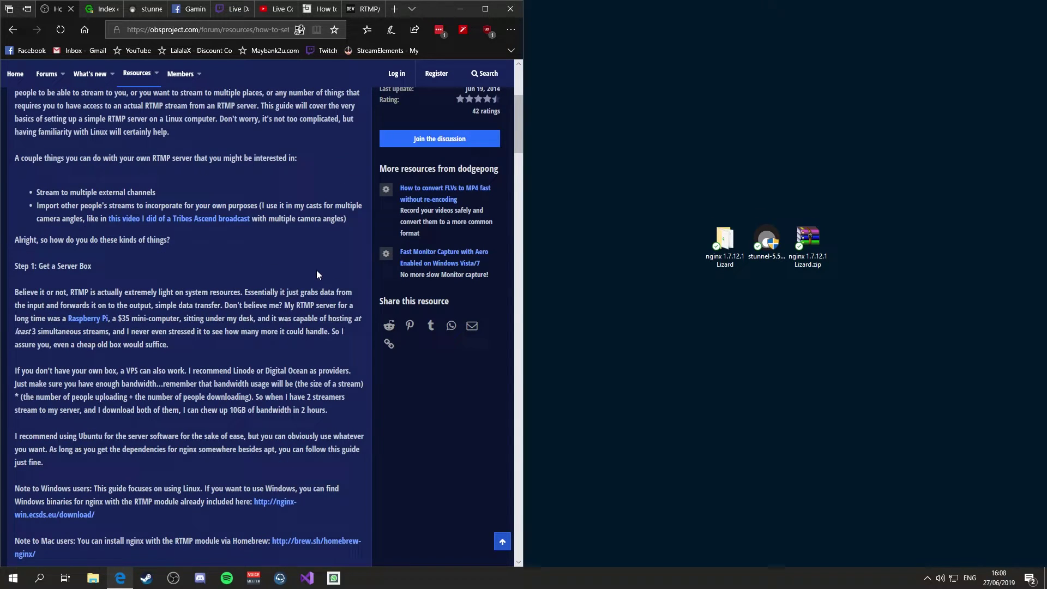
scroll(317, 270, down, 3)
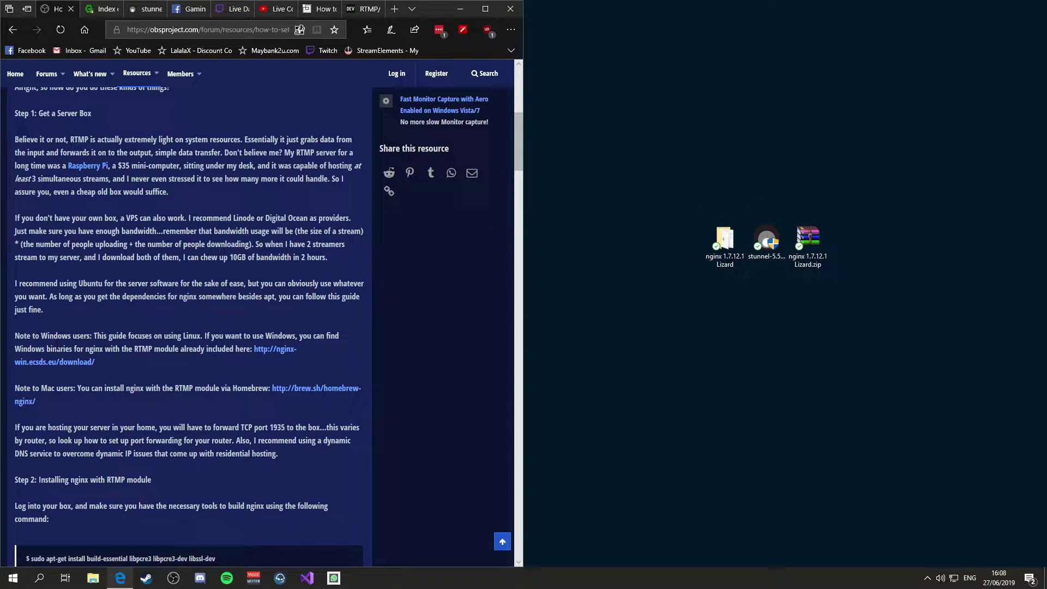
drag(14, 335, 211, 364)
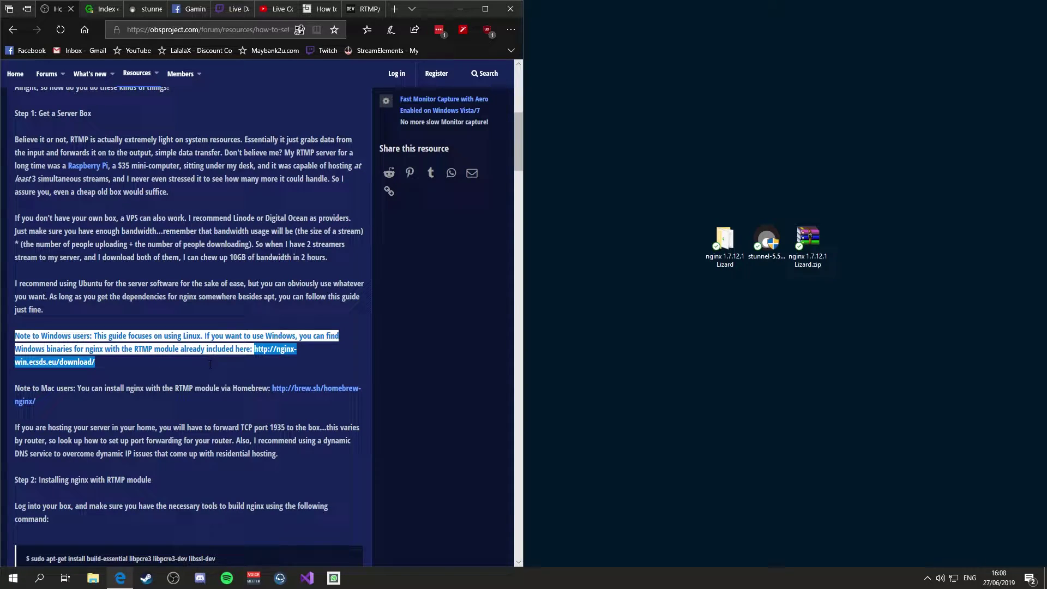
click(161, 366)
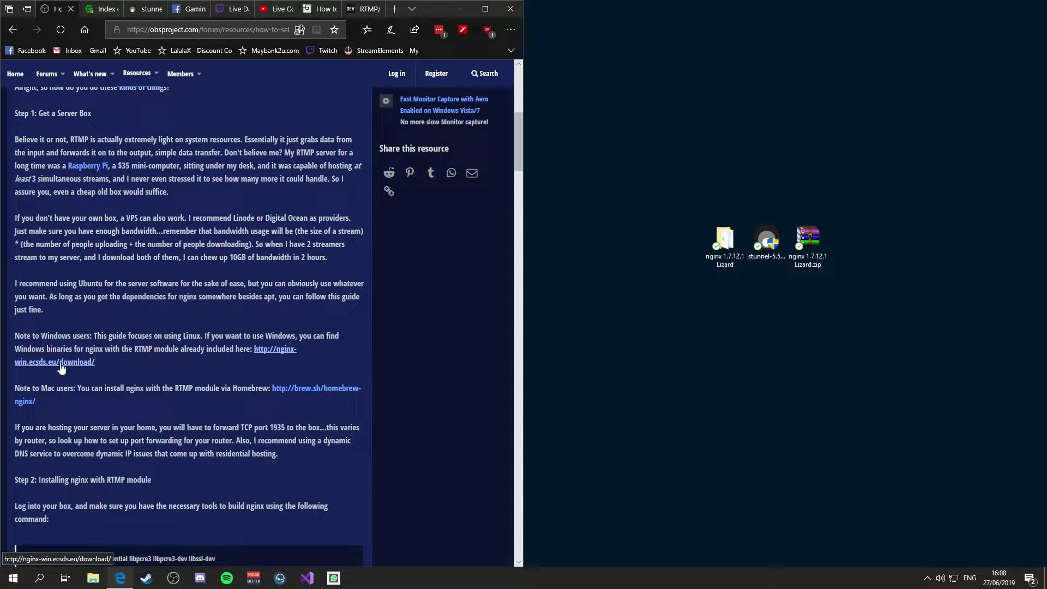
Step: Find nginx 1.7.12.1 Lizard.zip in the already opened nginx-win download index, and dismiss its download prompt
right_click(101, 18)
click(99, 13)
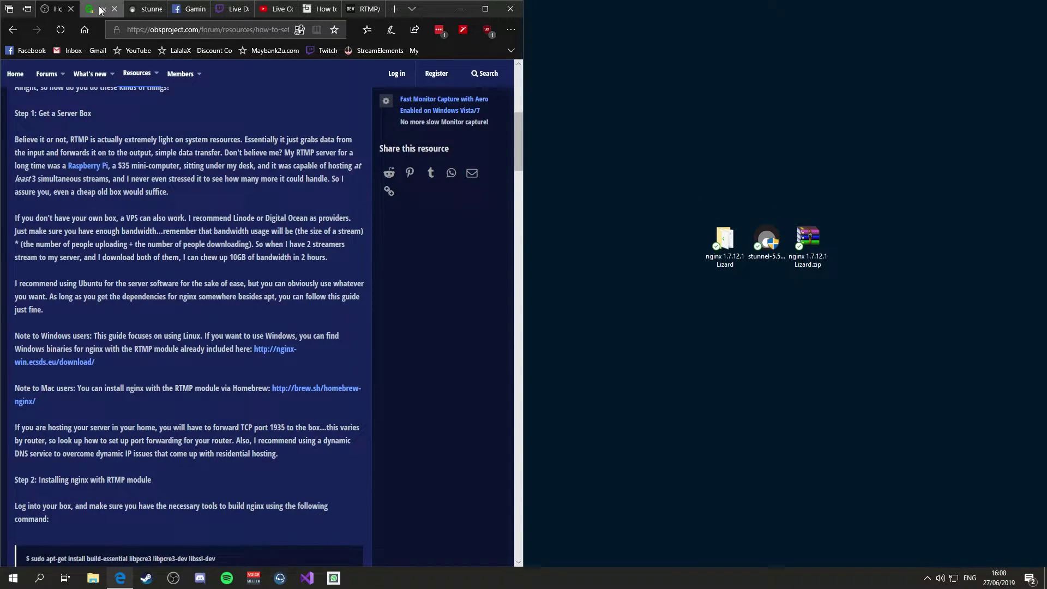
click(100, 11)
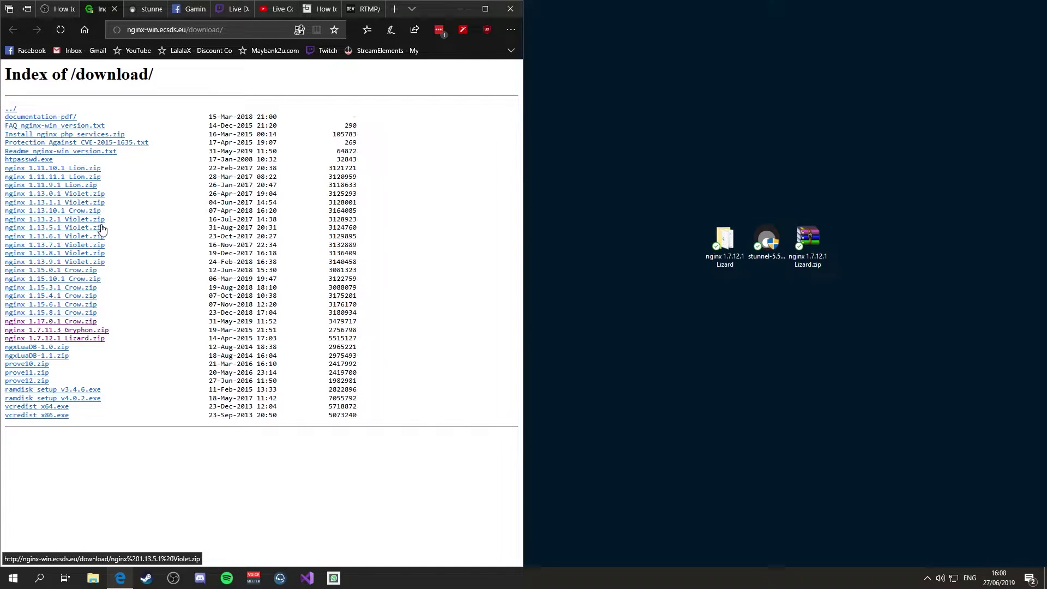
click(92, 339)
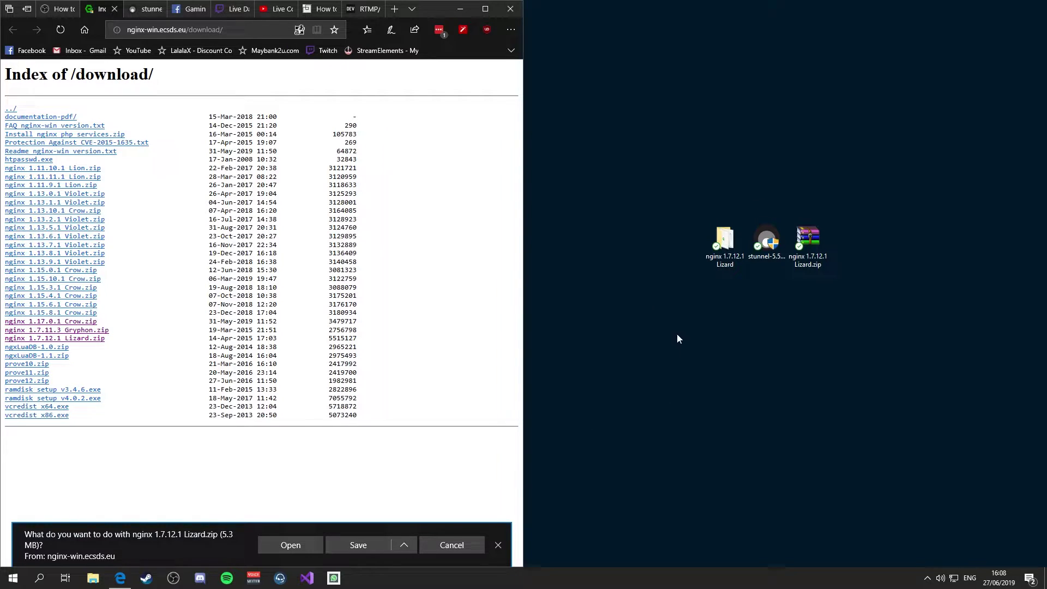
key(Escape)
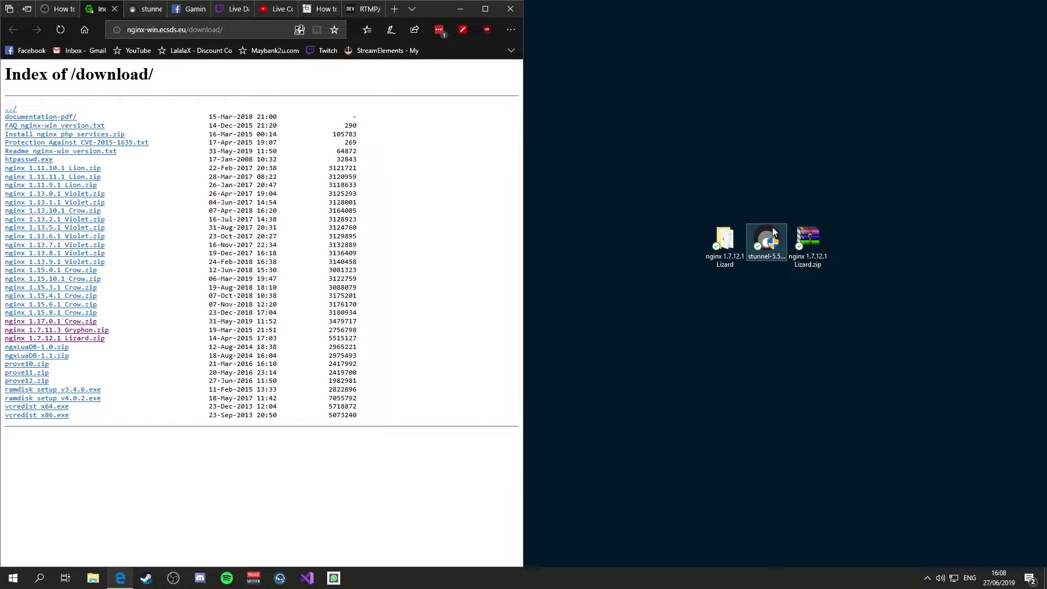
Step: Open the extracted nginx 1.7.12.1 Lizard folder from the desktop and try to start nginx.exe
double_click(723, 248)
drag(554, 132, 646, 95)
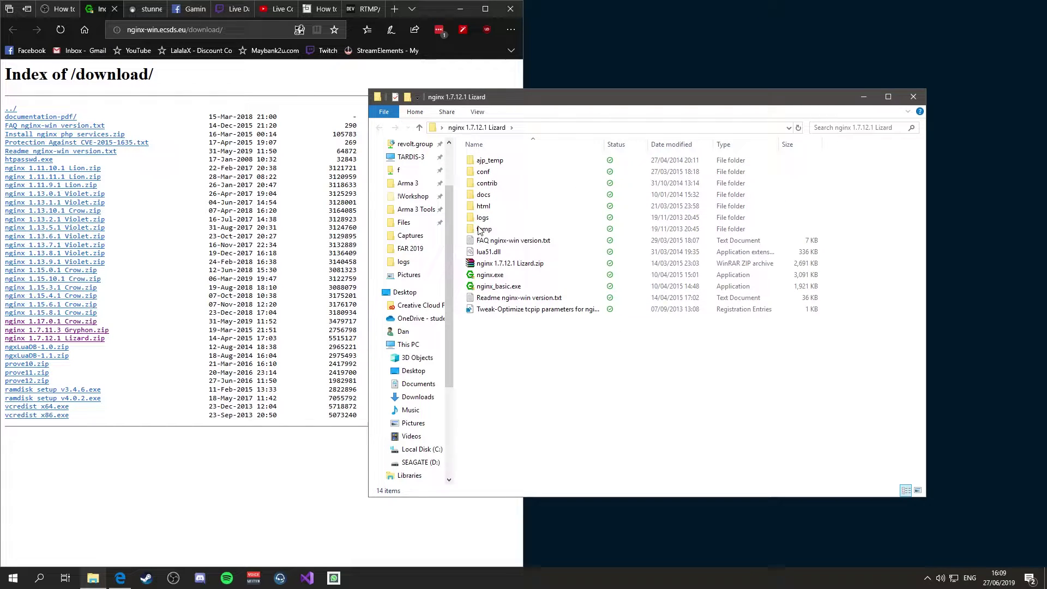
click(499, 280)
double_click(500, 280)
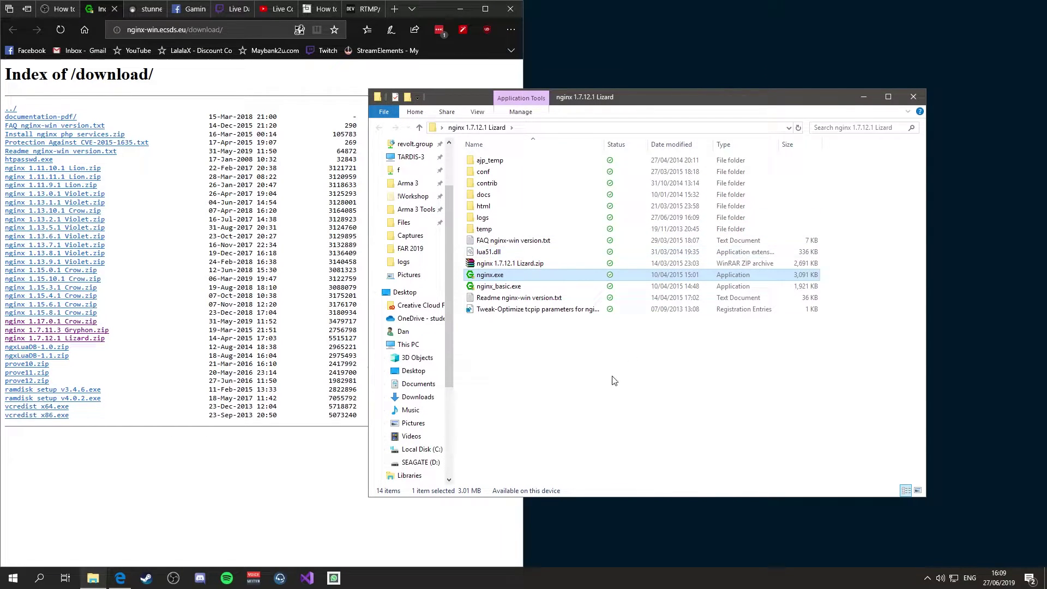
Step: Check Task Manager's detailed process list, sorted by name, for a running nginx.exe
click(493, 583)
right_click(493, 582)
click(538, 524)
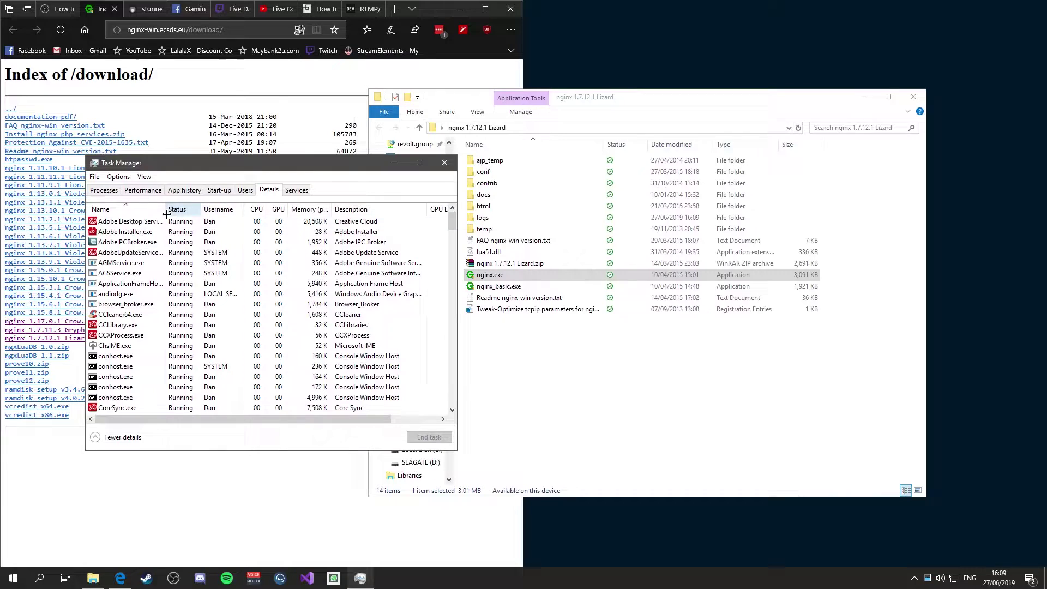
click(122, 209)
scroll(167, 276, down, 20)
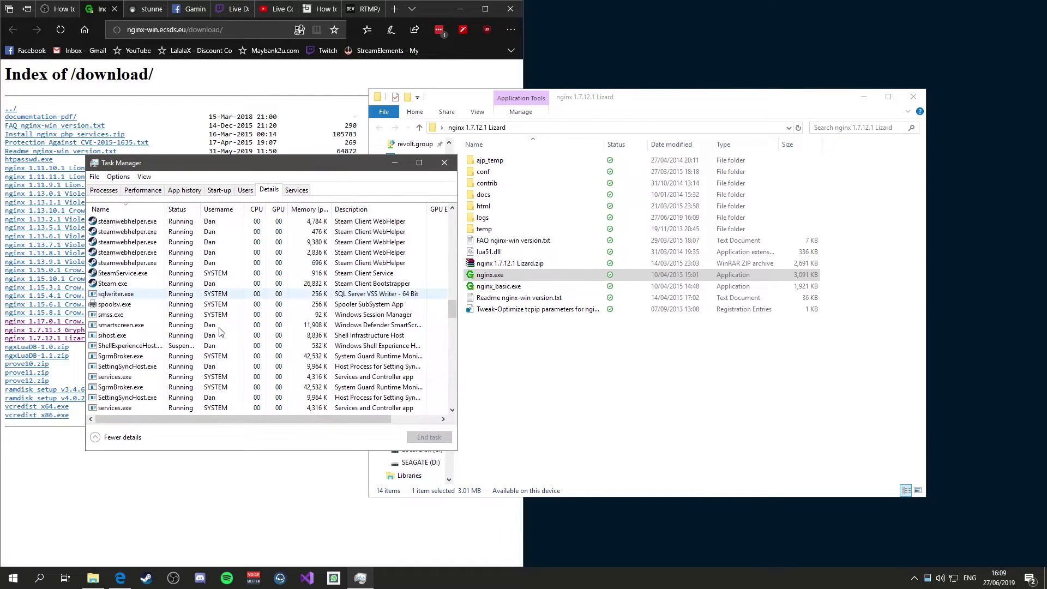
scroll(229, 326, down, 1)
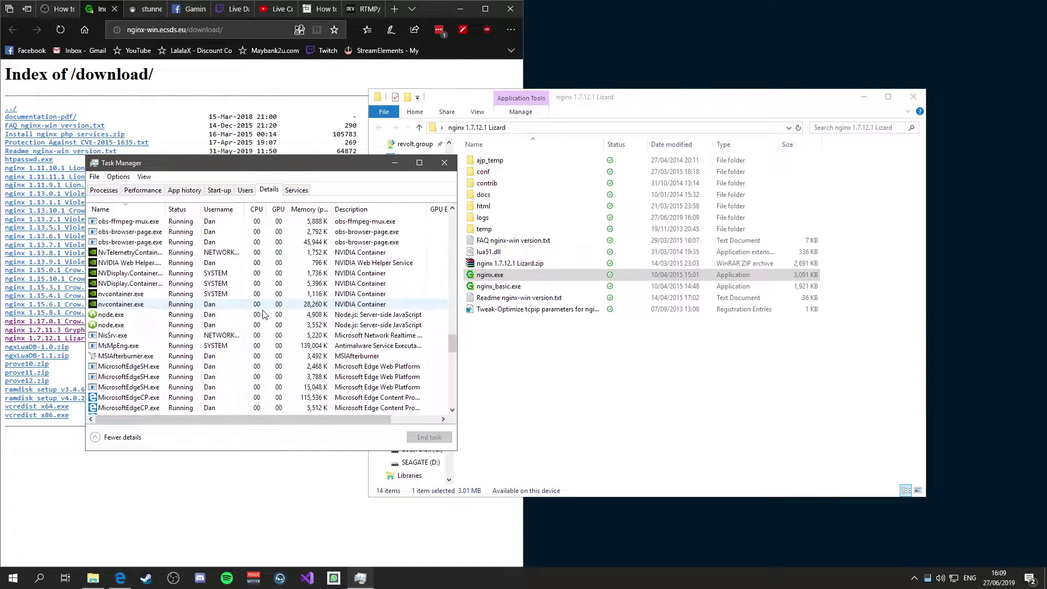
Step: Read the full error.log entry in the nginx logs folder, close it and return to the main nginx folder
double_click(495, 218)
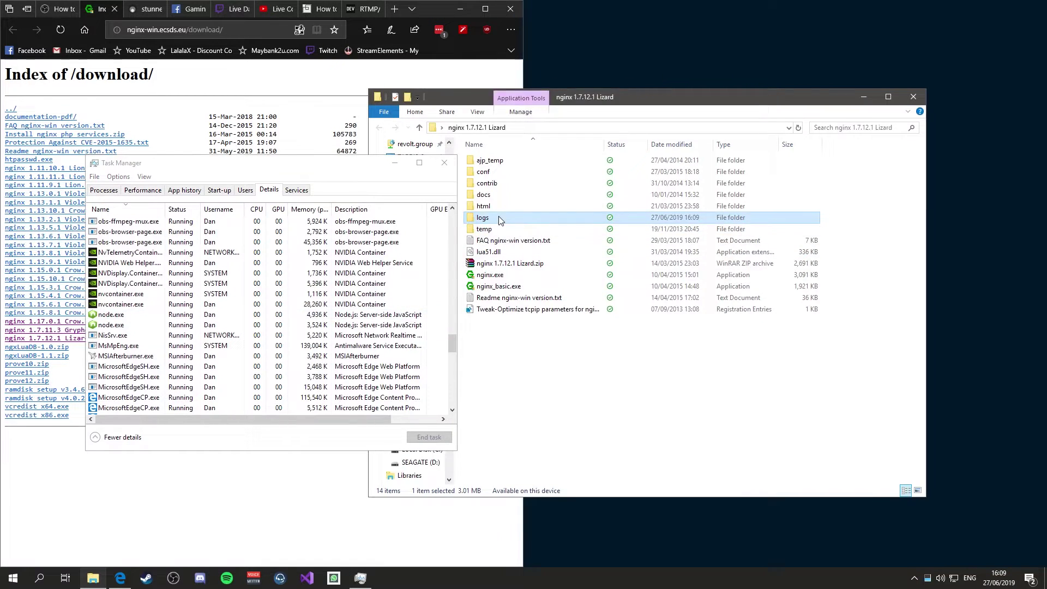
double_click(491, 163)
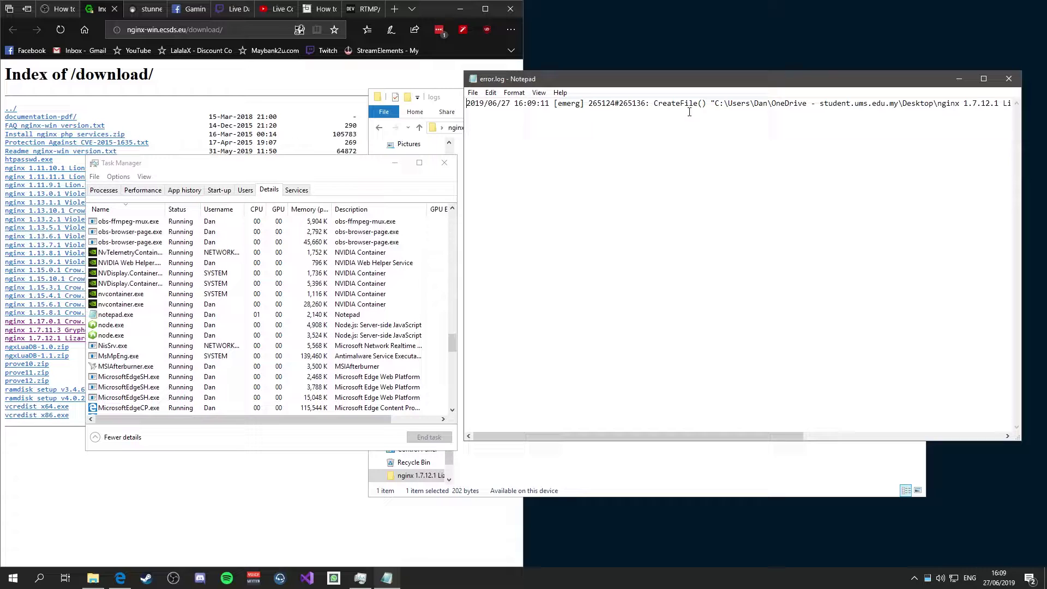
drag(761, 436, 961, 437)
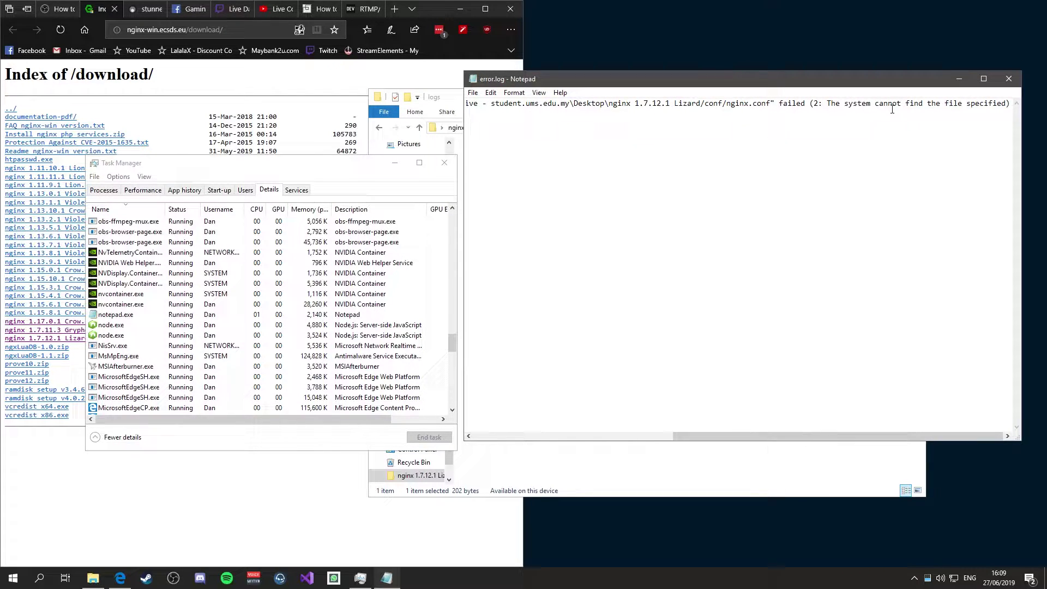
click(1009, 79)
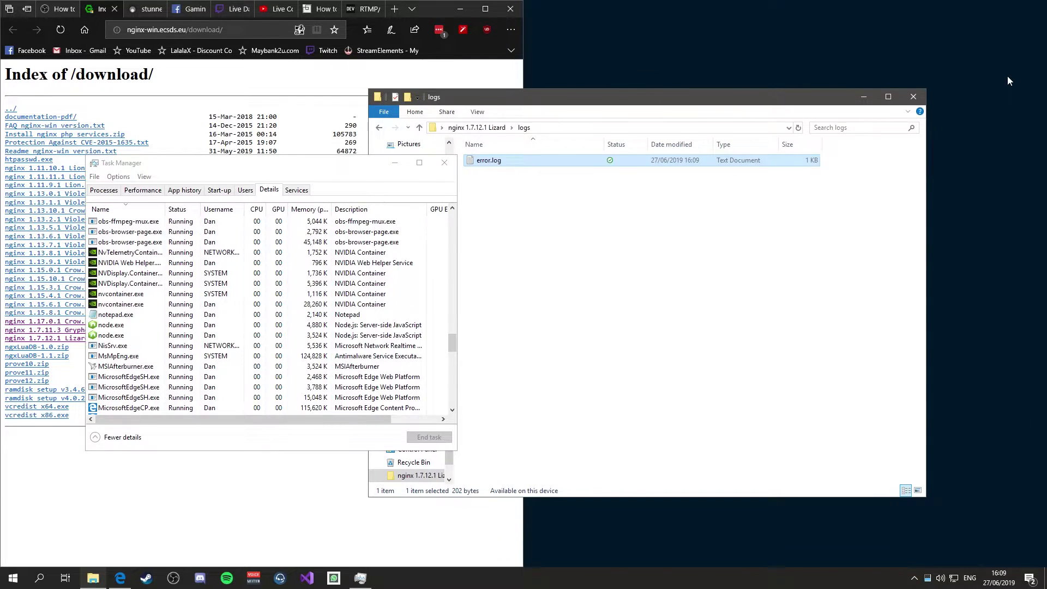
click(477, 128)
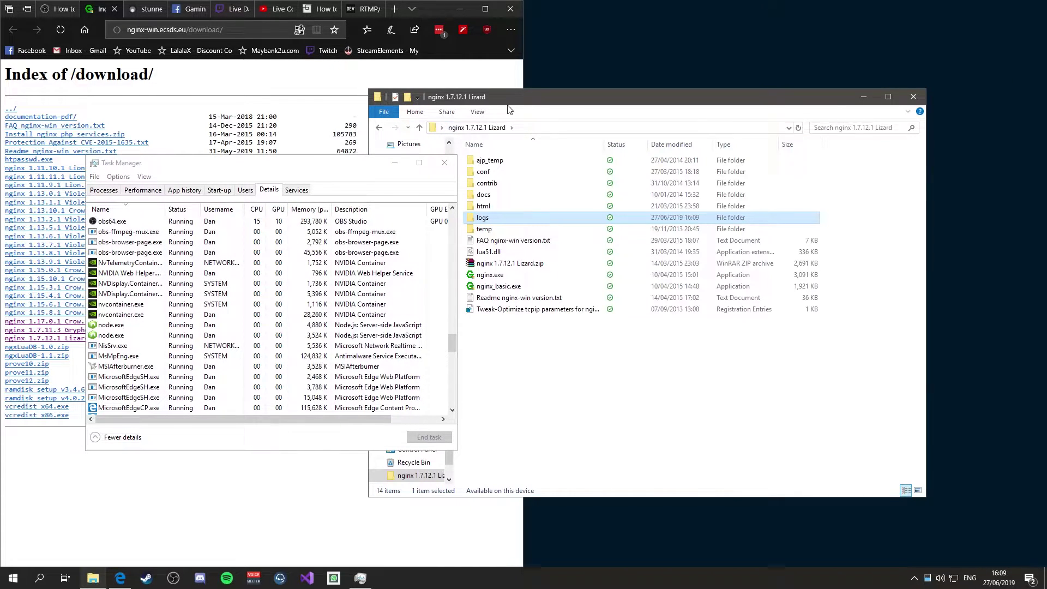
Step: Rename nginx-win.conf in the conf folder to nginx.conf
drag(508, 106, 597, 125)
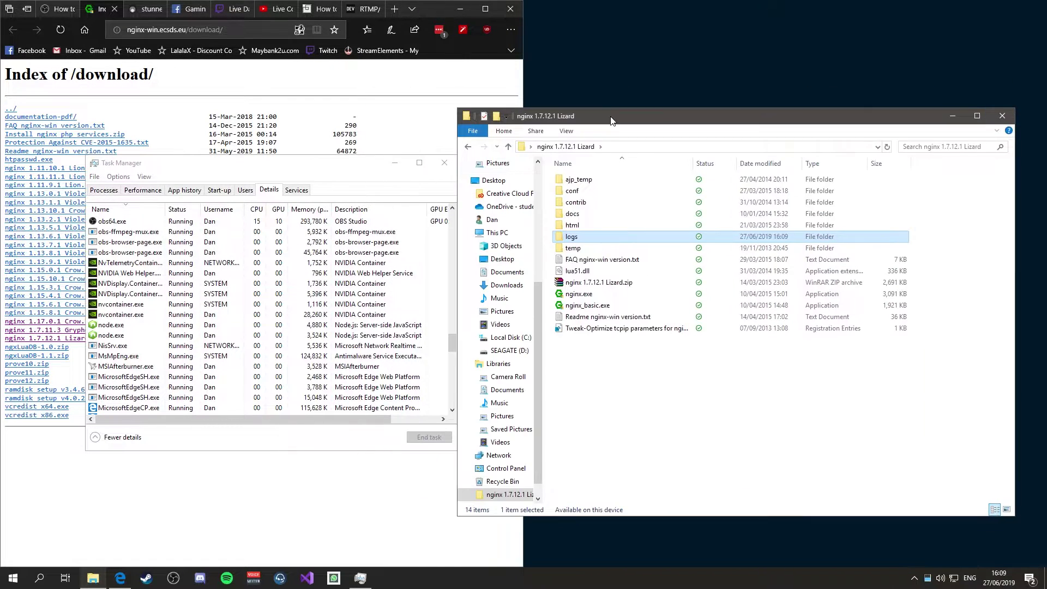
double_click(572, 191)
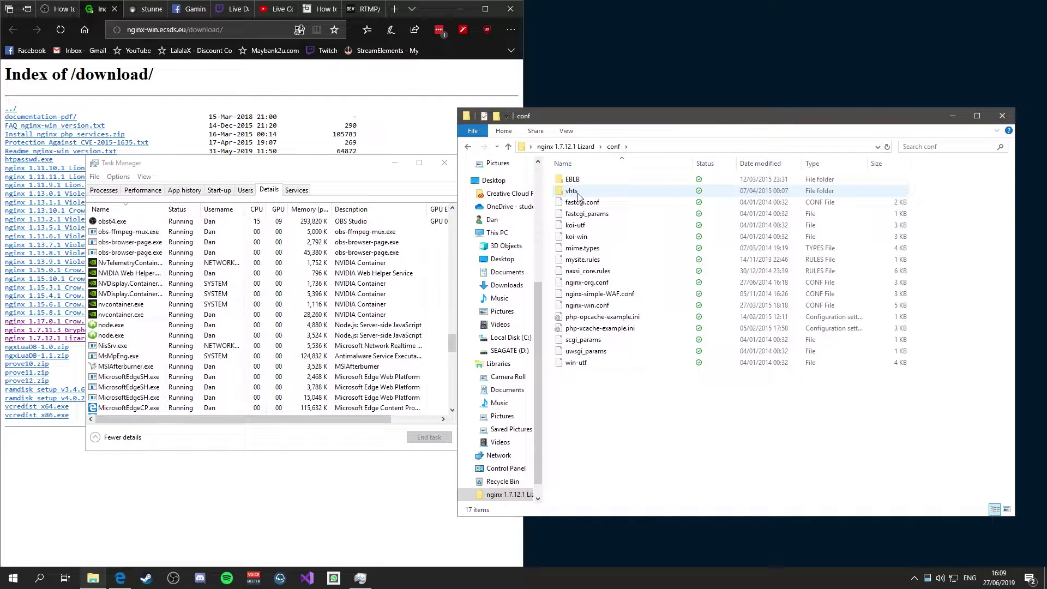
right_click(597, 213)
click(614, 393)
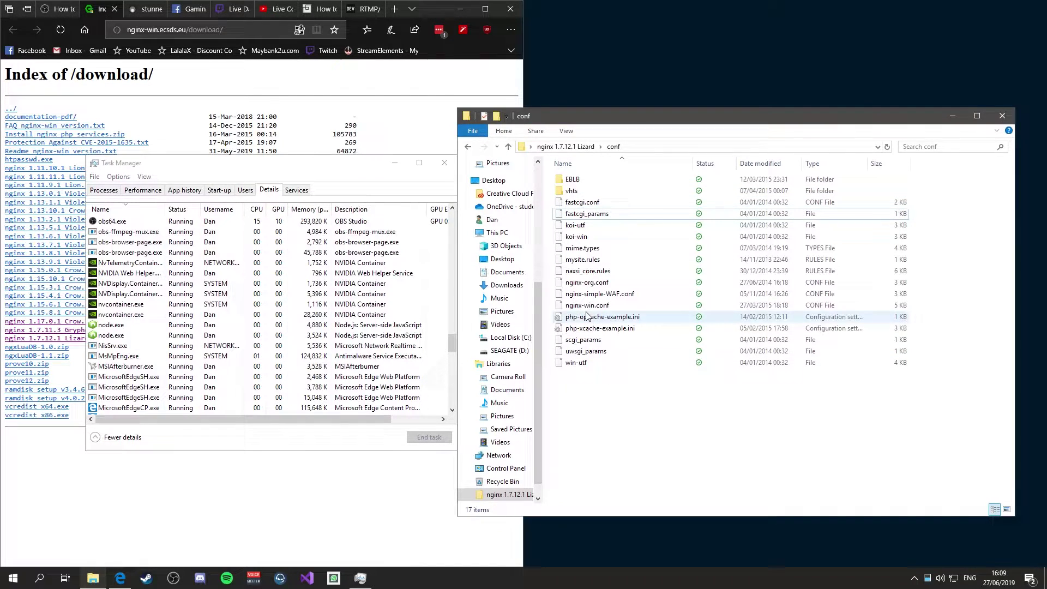
click(590, 306)
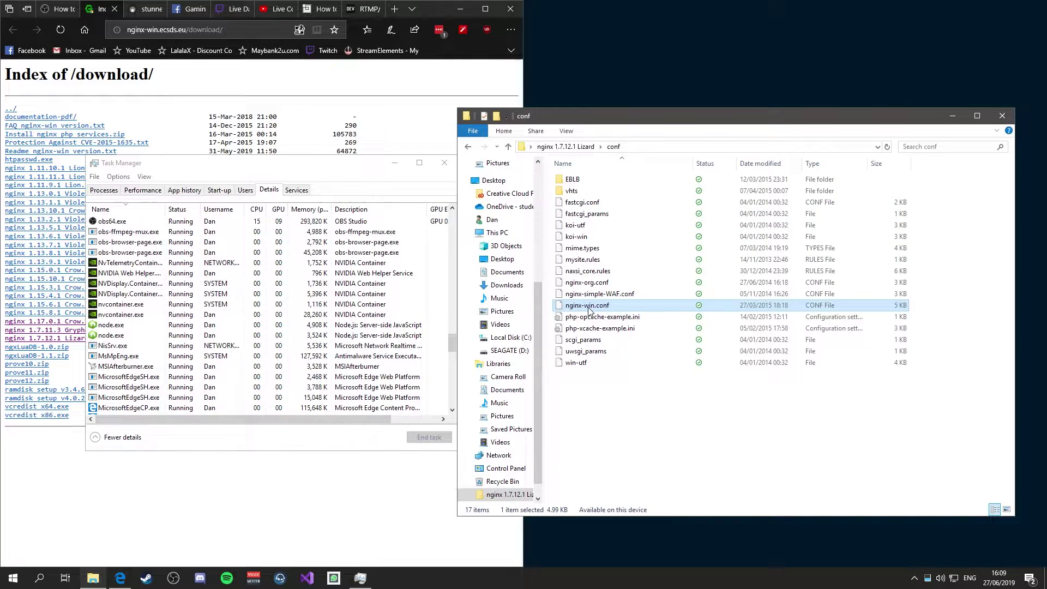
click(590, 306)
click(600, 307)
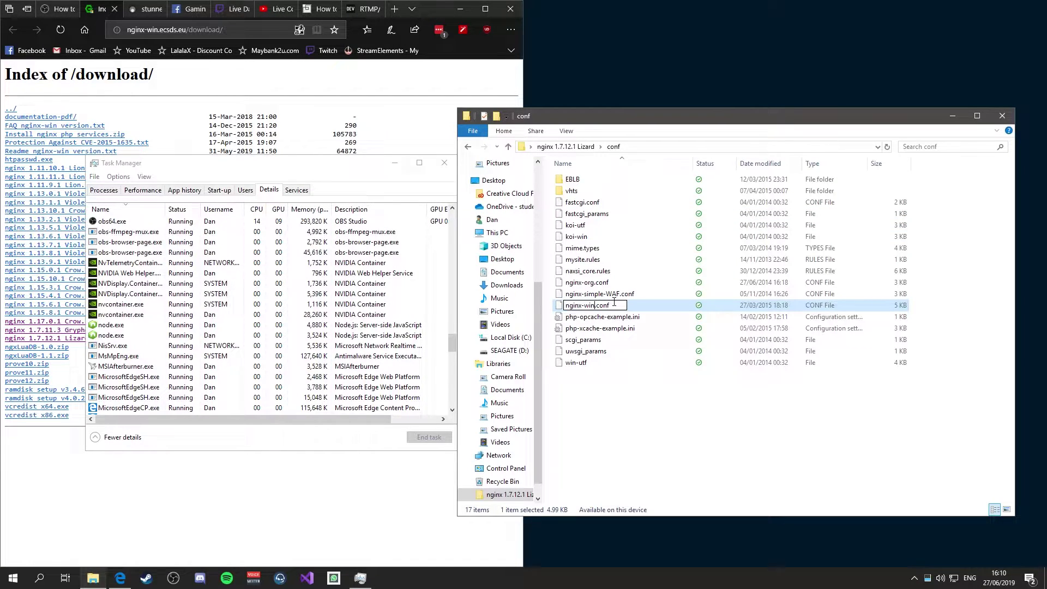
key(BackSpace)
key(BackSpace)
key(BackSpace)
key(BackSpace)
click(613, 304)
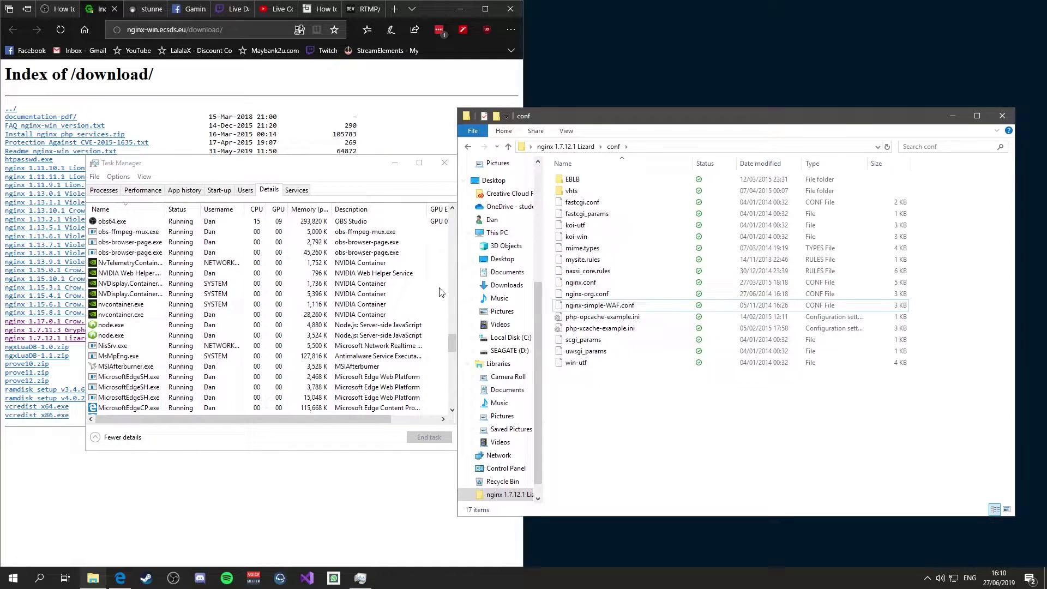
Step: Start nginx.exe from the main nginx folder and check for its processes in Task Manager
click(582, 147)
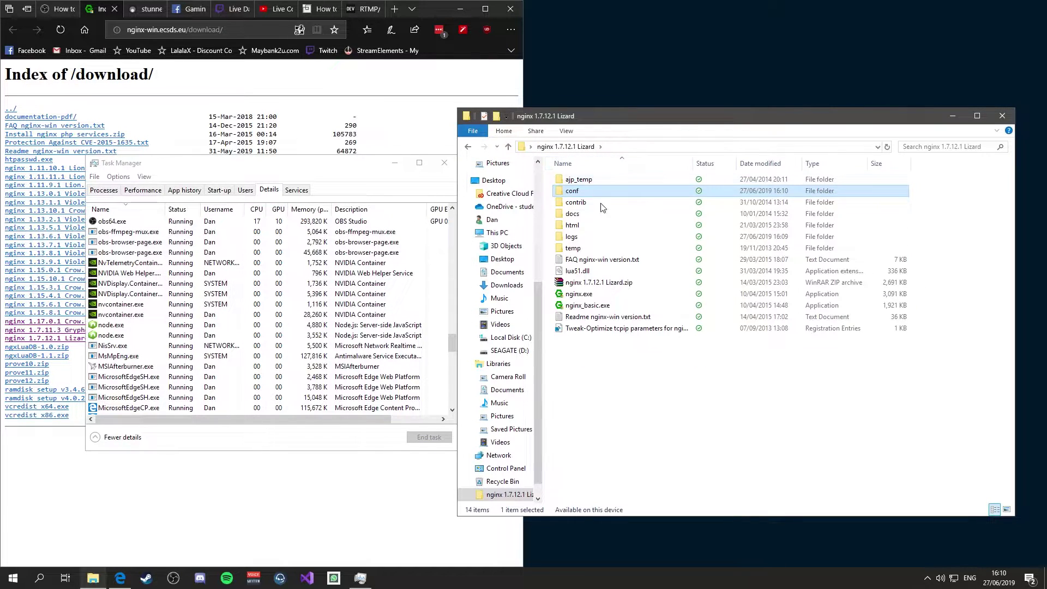
double_click(599, 295)
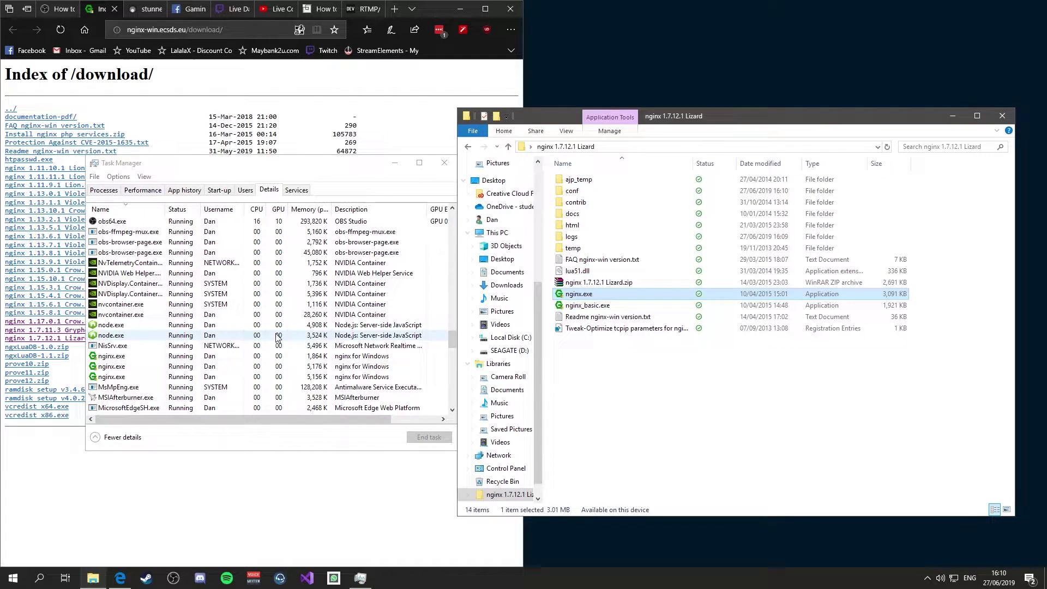
click(263, 345)
scroll(263, 345, down, 1)
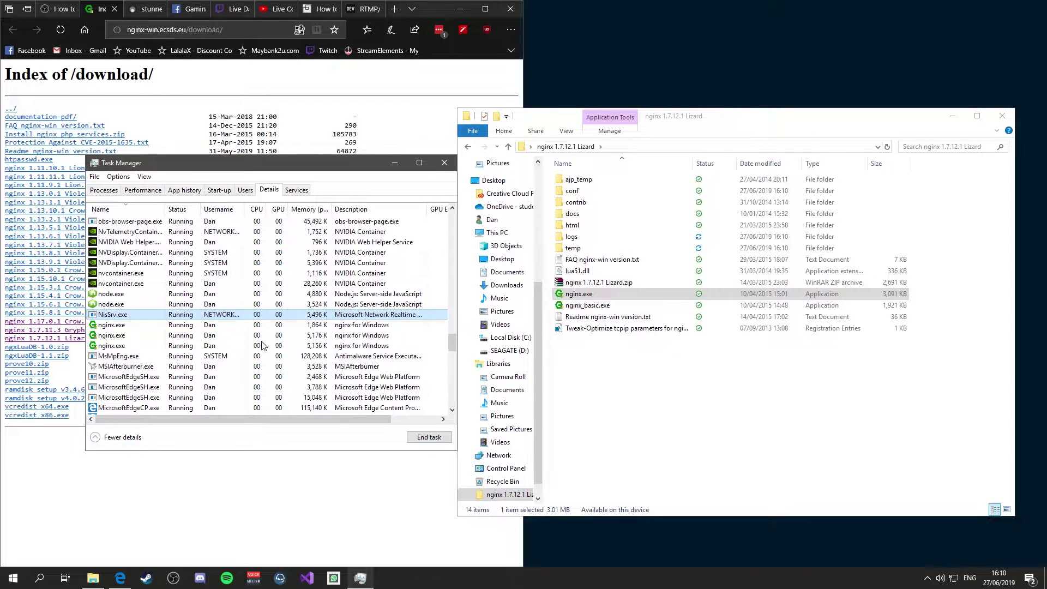
click(131, 335)
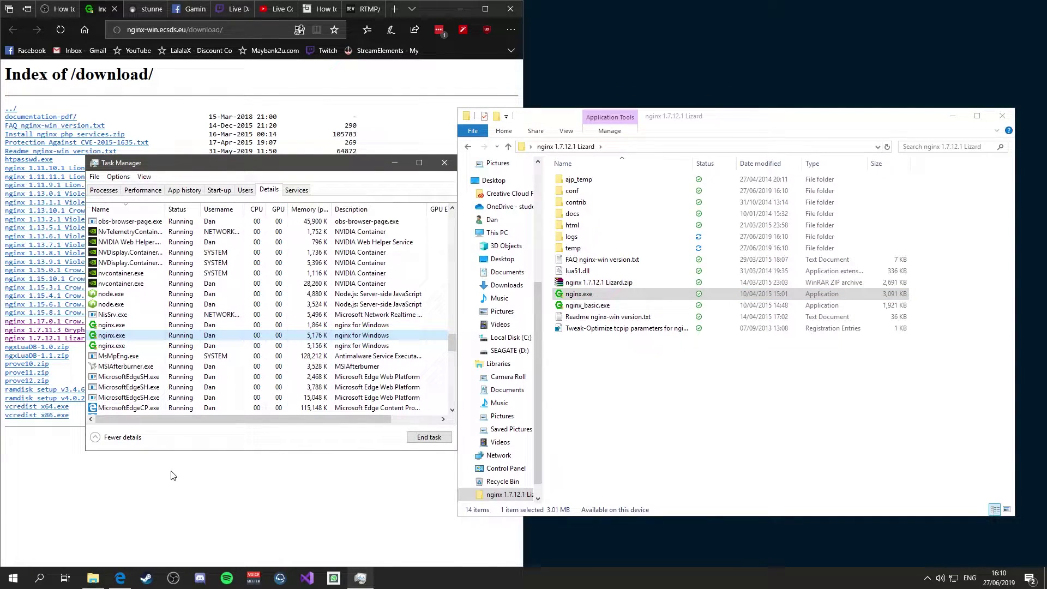
Step: Load localhost in a new browser tab and read the page to verify that the nginx web server responds
click(303, 467)
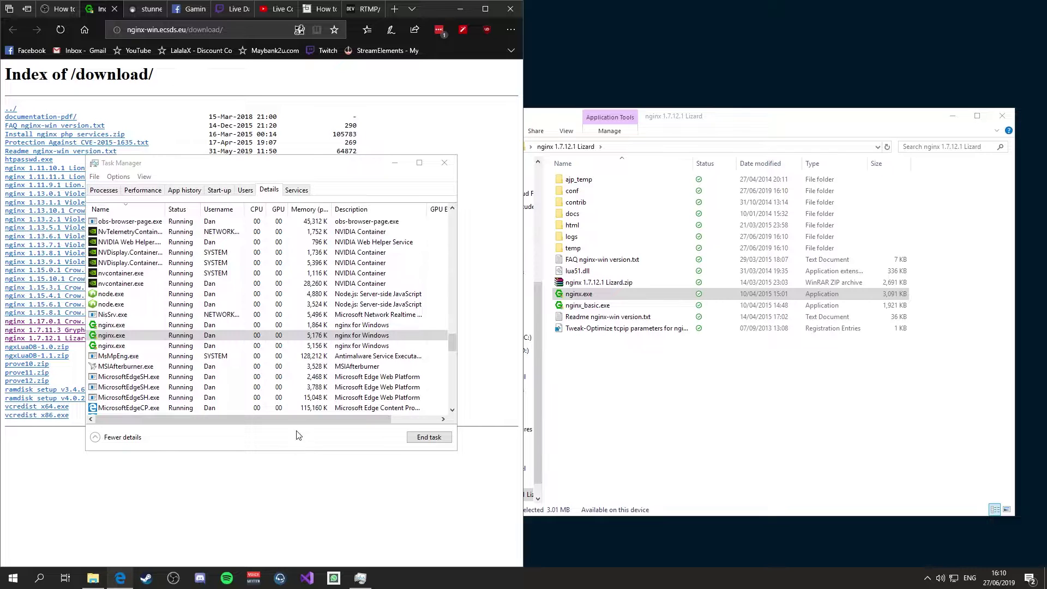
click(394, 9)
drag(294, 167, 806, 54)
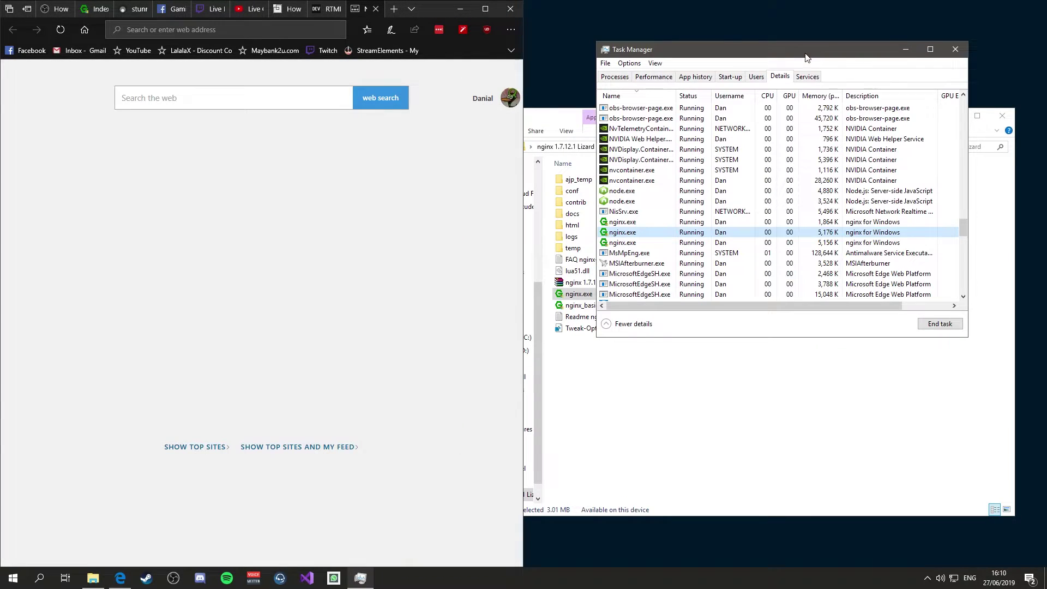
click(173, 28)
text(l)
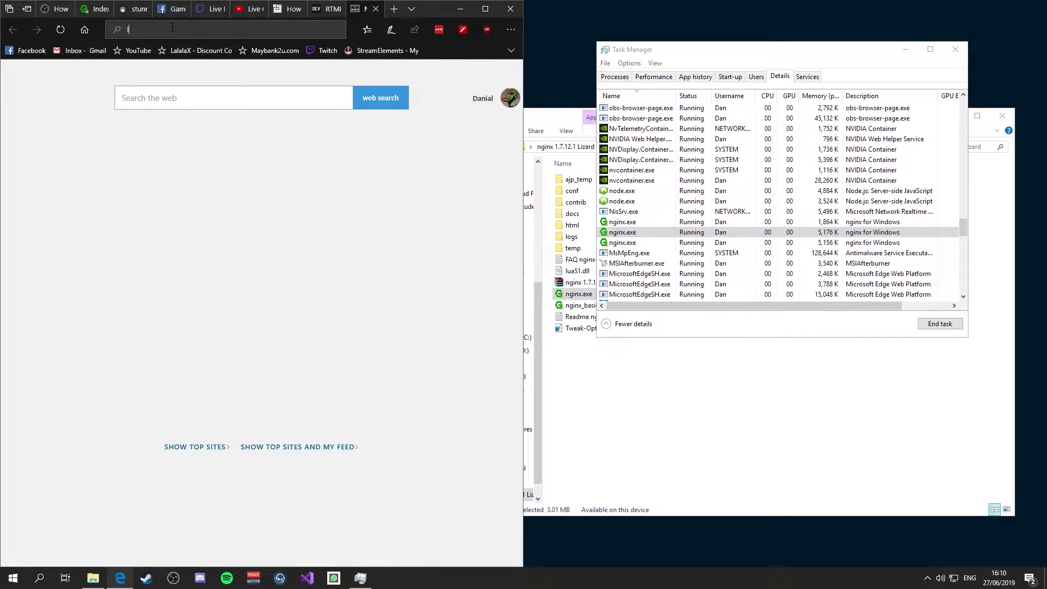
text(ocalhost)
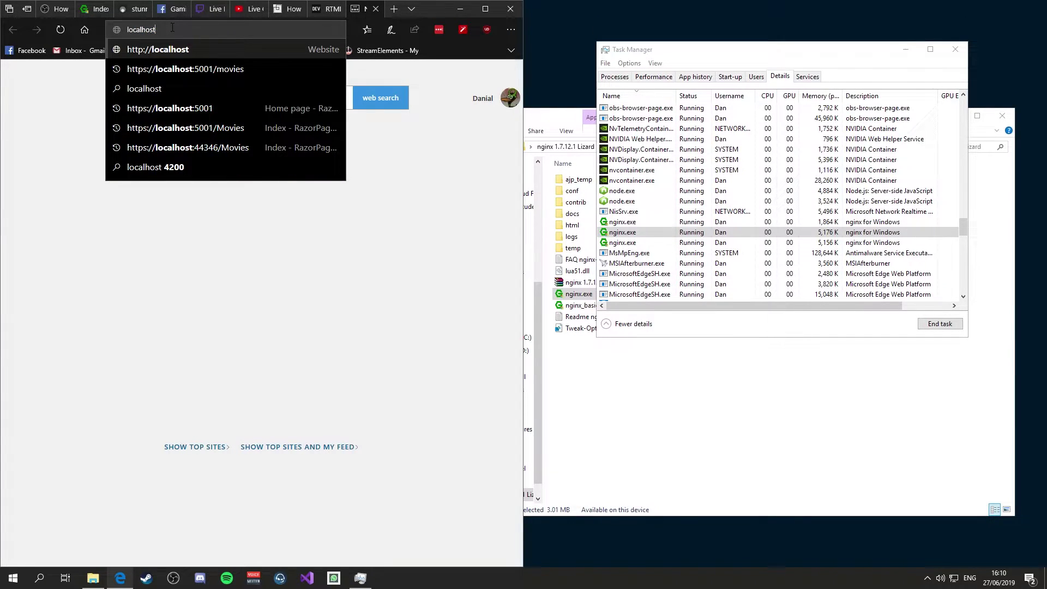
key(Return)
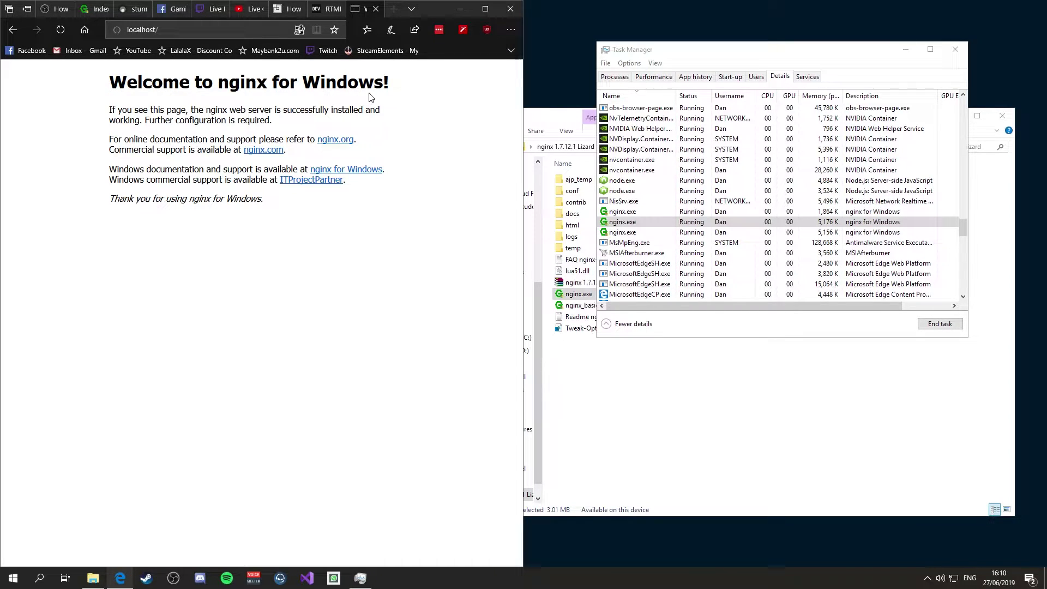
drag(111, 82, 339, 215)
click(267, 215)
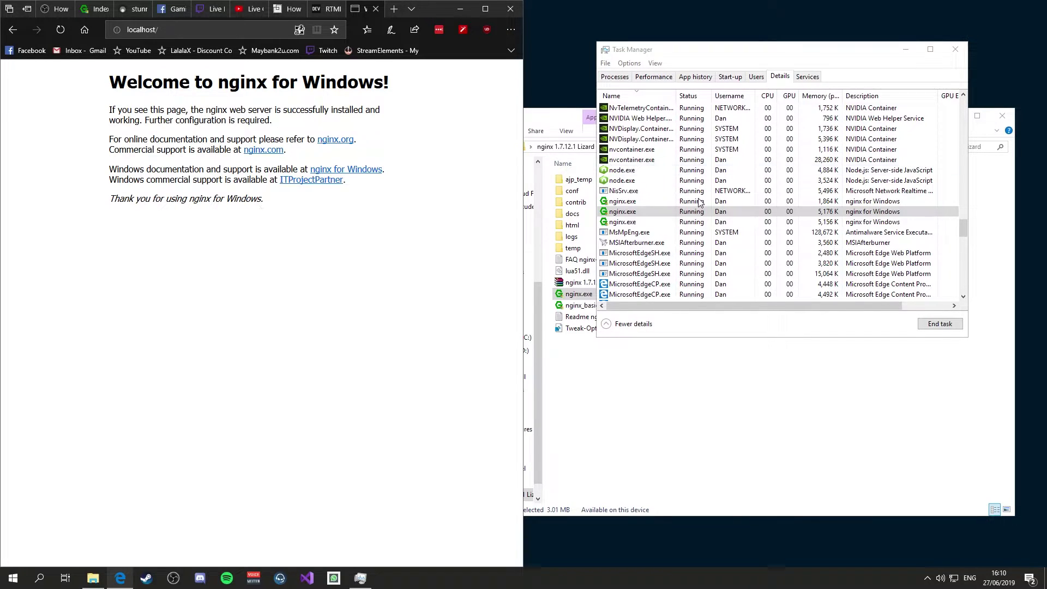
Step: Move Task Manager clear of the nginx 1.7.12.1 Lizard folder and create a new text document in that folder
click(638, 212)
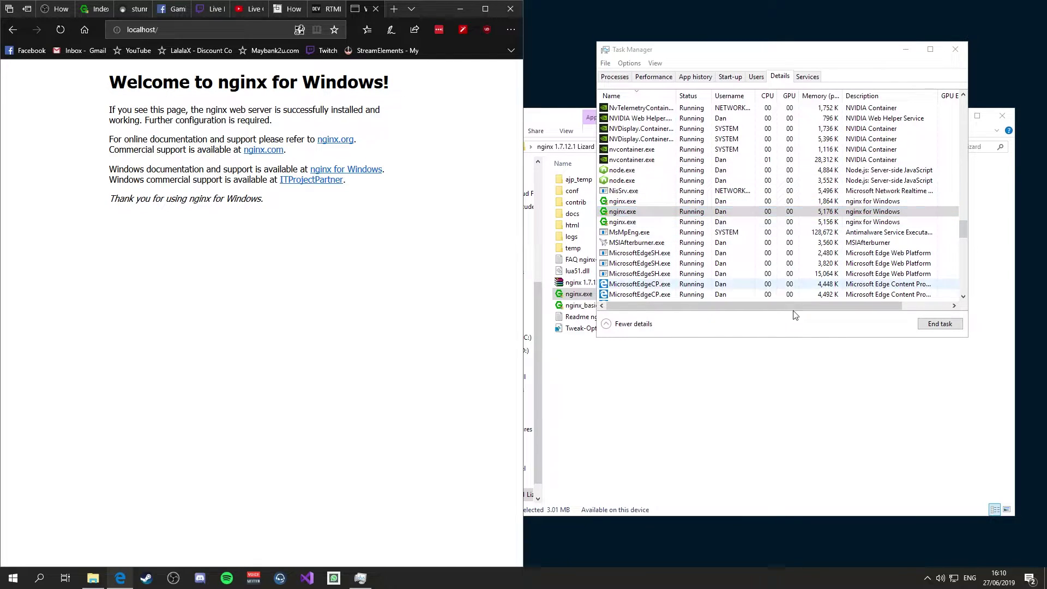
click(616, 366)
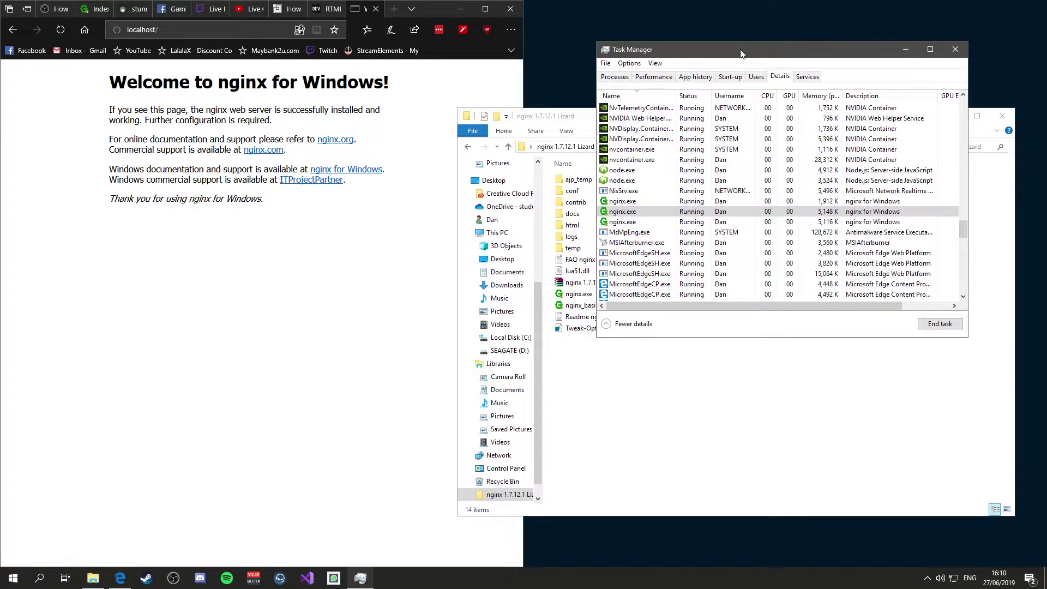
drag(745, 51, 192, 170)
right_click(618, 353)
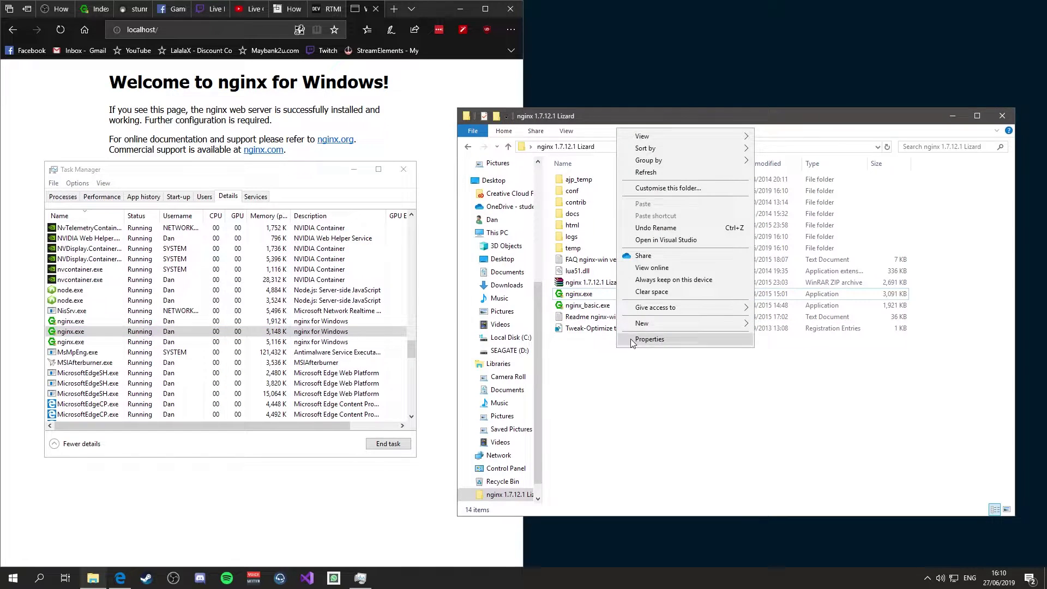
mouse_move(649, 326)
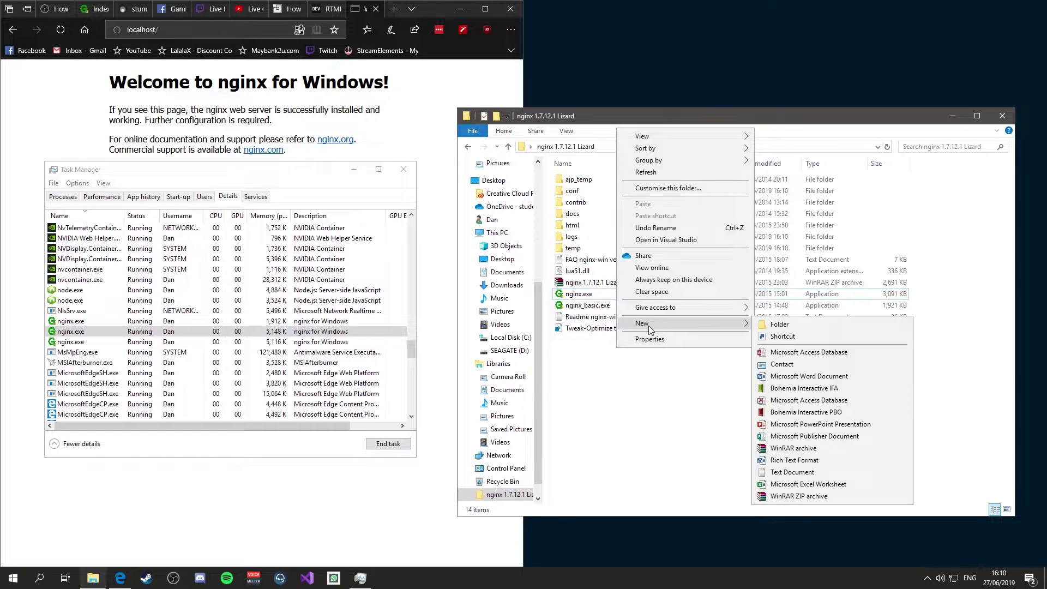
click(813, 472)
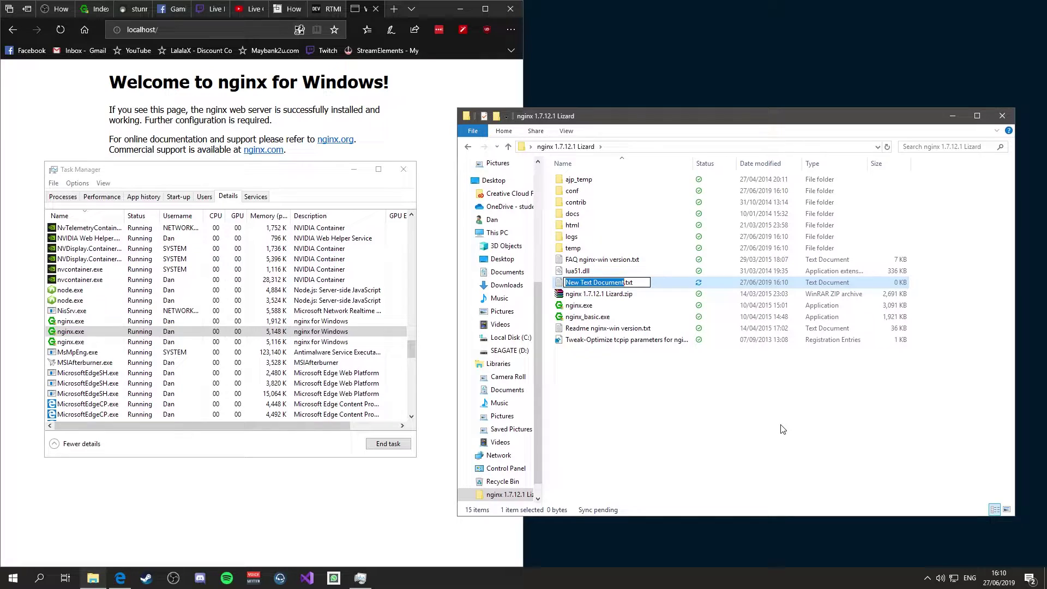
Step: Name the new text document stop.bat and accept the file extension change
key(End)
key(Left)
key(Left)
key(Left)
key(Left)
key(shift+Home)
key(BackSpace)
text(stop)
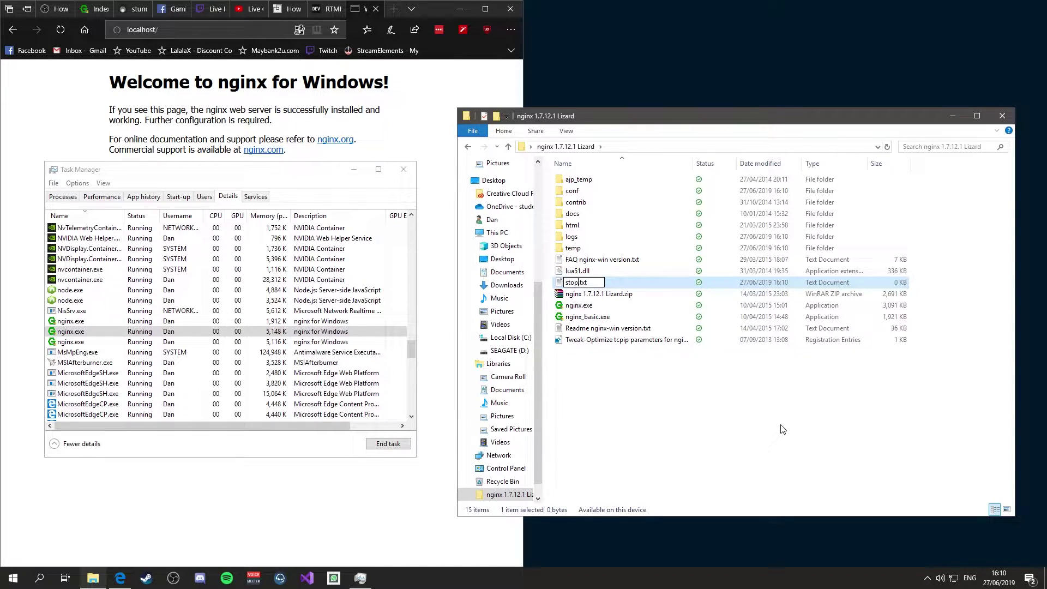
key(BackSpace)
key(BackSpace)
key(BackSpace)
text(bat)
key(Return)
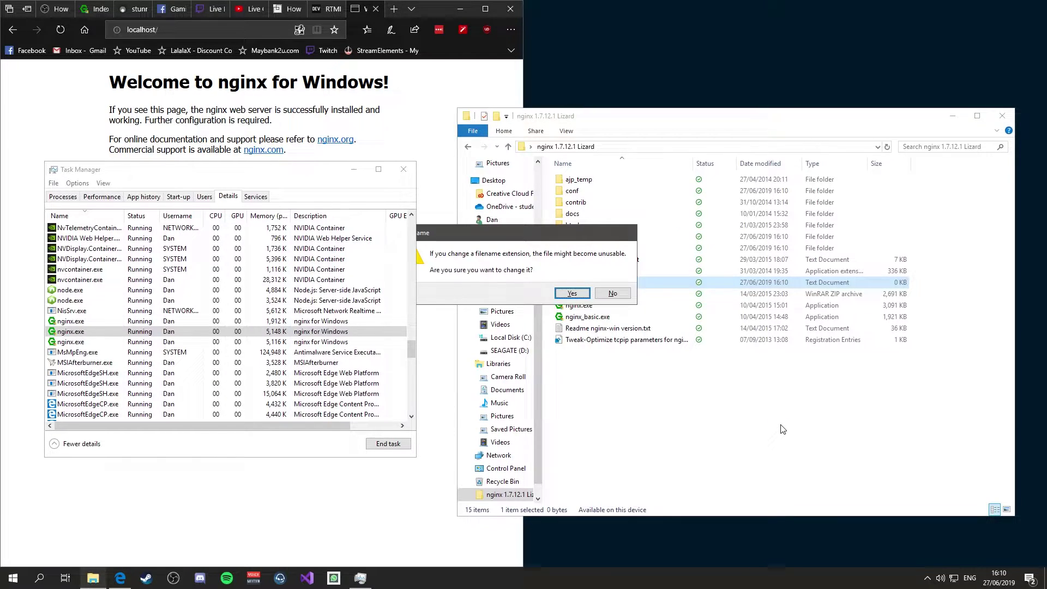
key(Return)
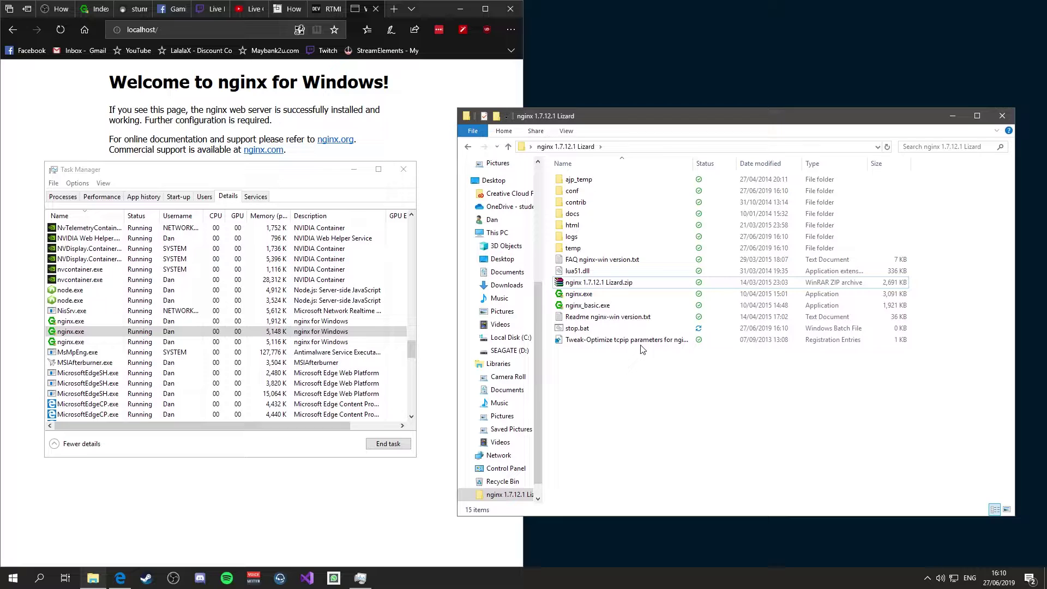
Step: Open stop.bat for editing in Notepad and bring the nginx folder window back into reach
right_click(587, 328)
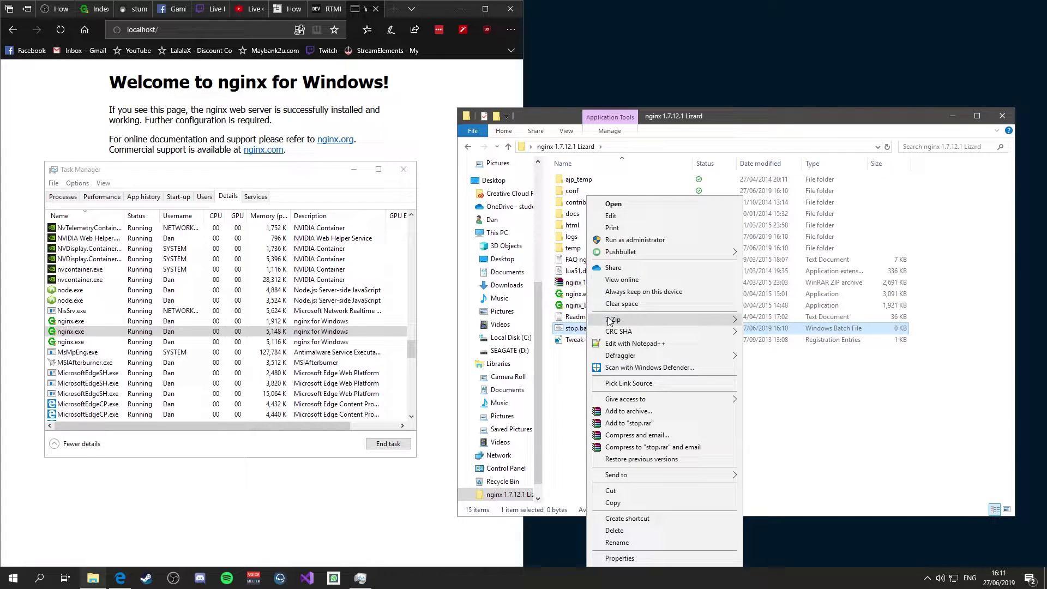
click(611, 216)
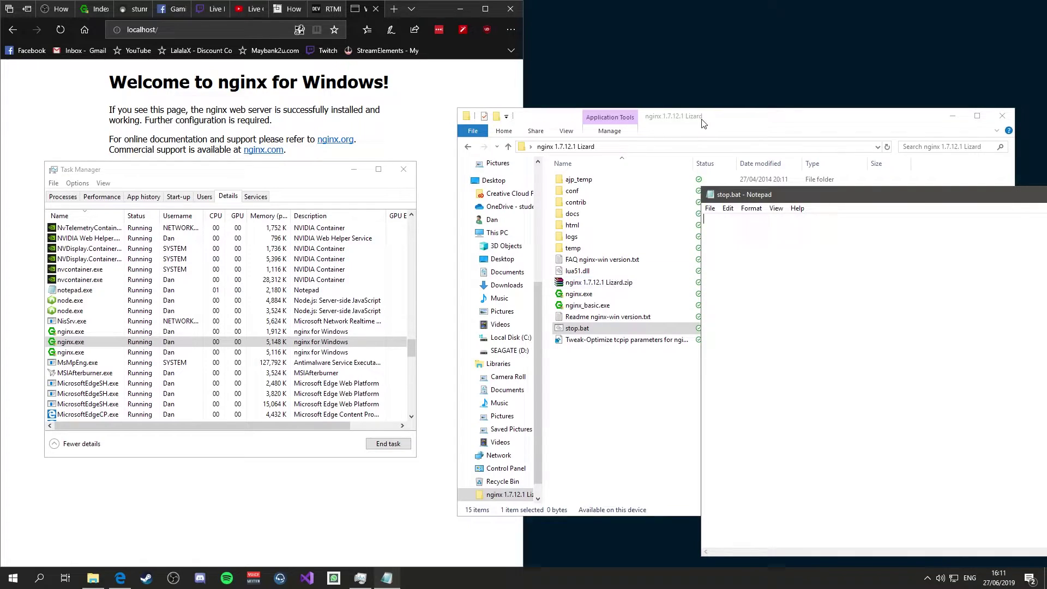
drag(702, 123, 596, 95)
Step: Copy the full path of nginx.exe from the nginx folder
click(577, 276)
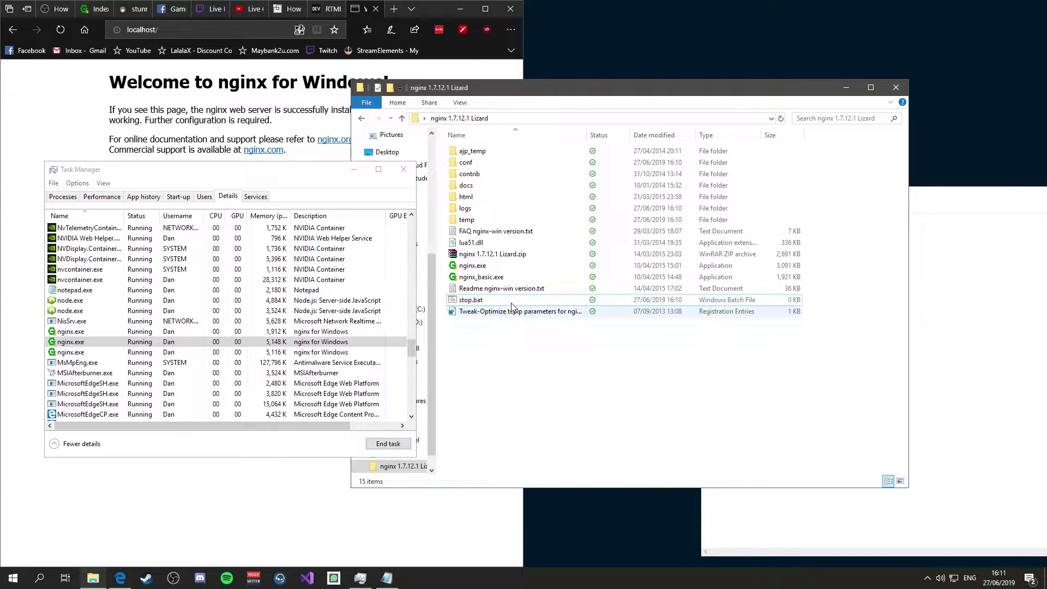
right_click(497, 268)
click(521, 349)
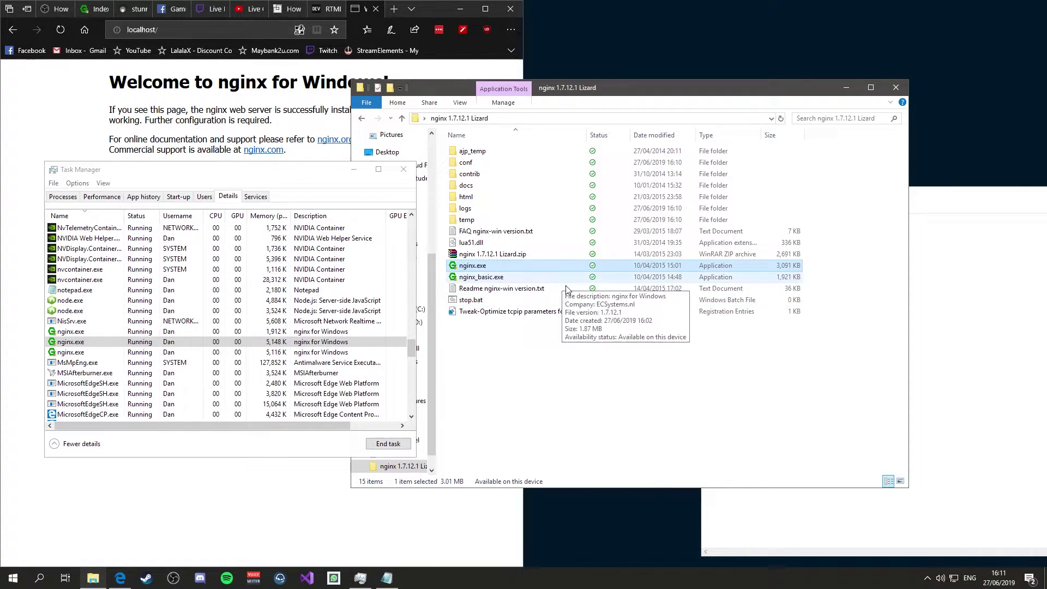
click(489, 267)
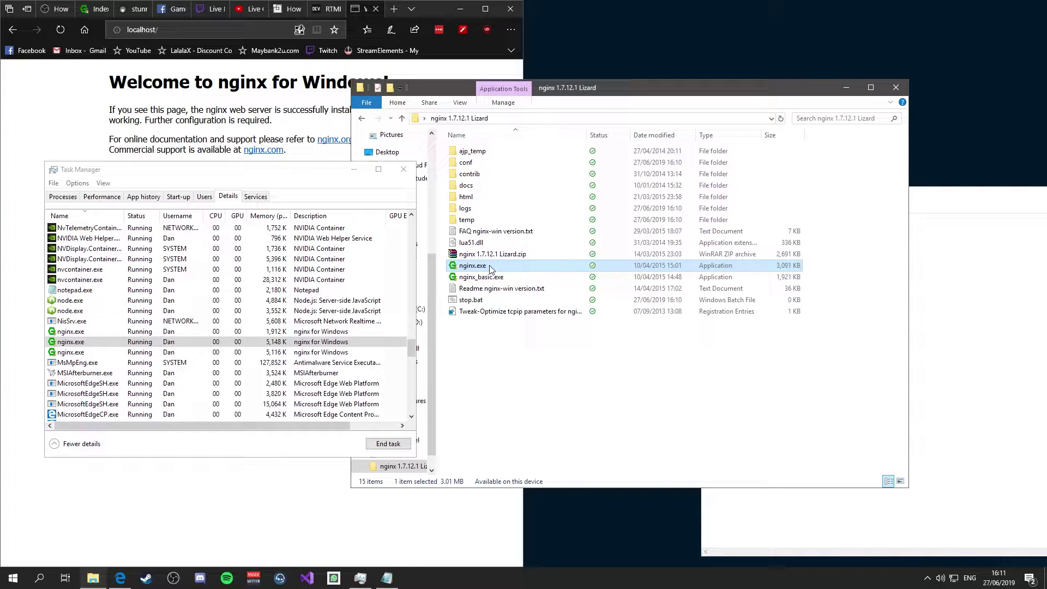
right_click(490, 269)
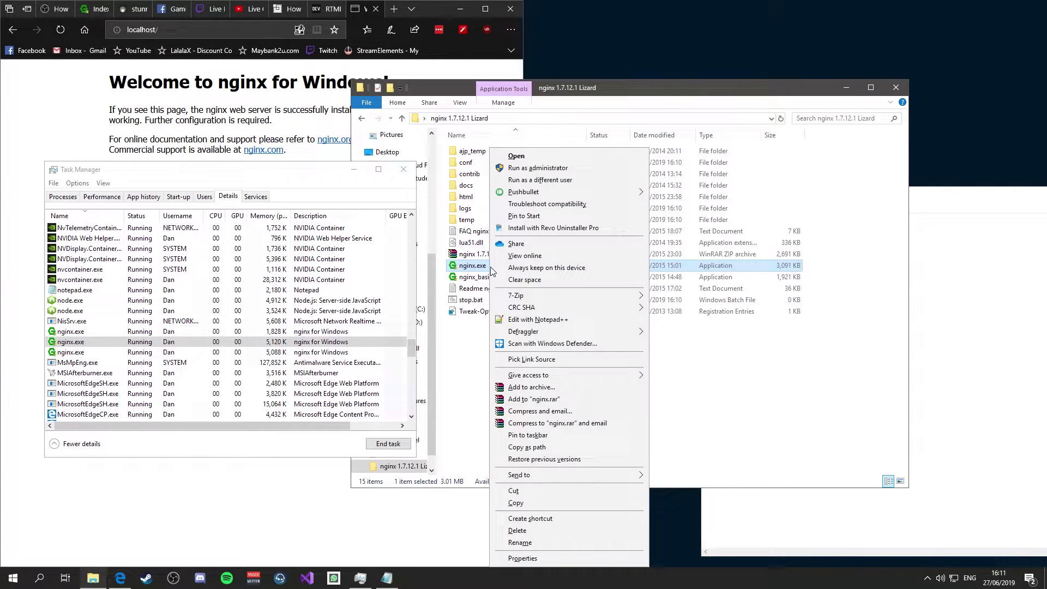
click(532, 452)
click(576, 364)
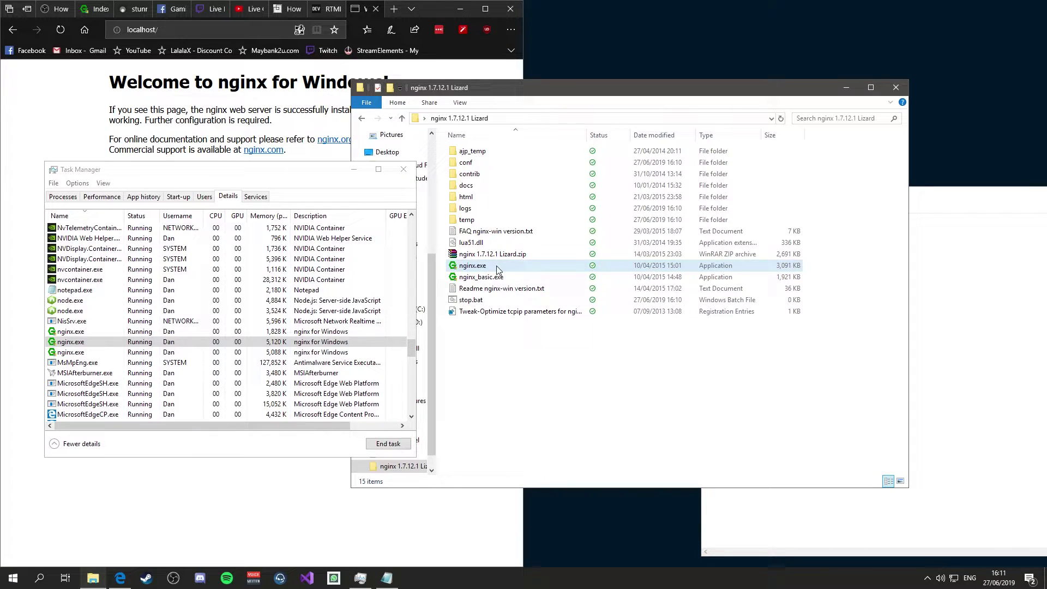
Step: Paste the nginx.exe path into stop.bat, append the parameter -s stop, save the file and close it
click(922, 327)
drag(795, 197, 573, 242)
key(ctrl+v)
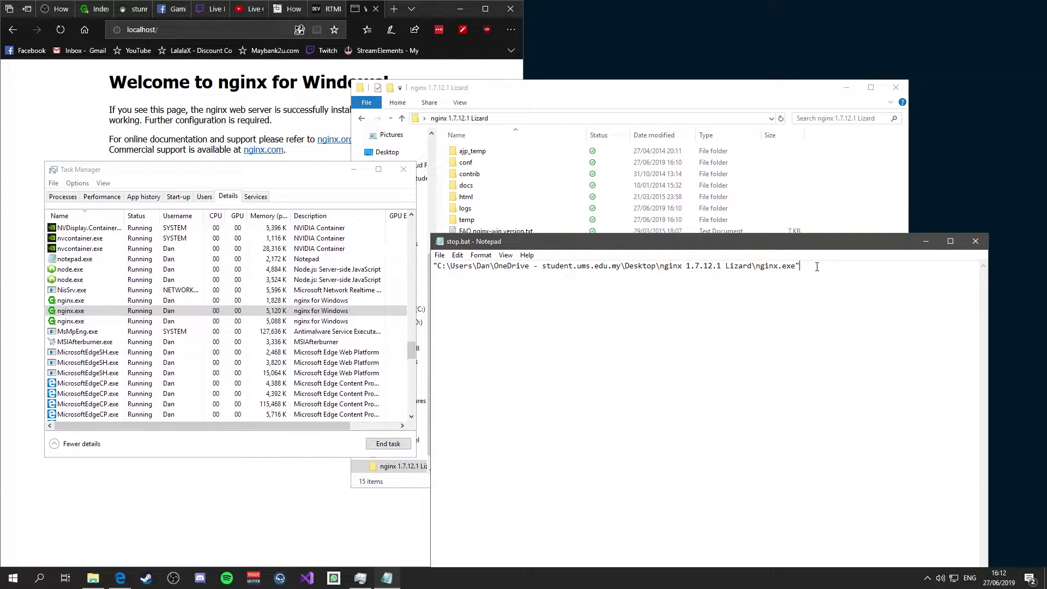
text(-)
text(stop)
click(976, 241)
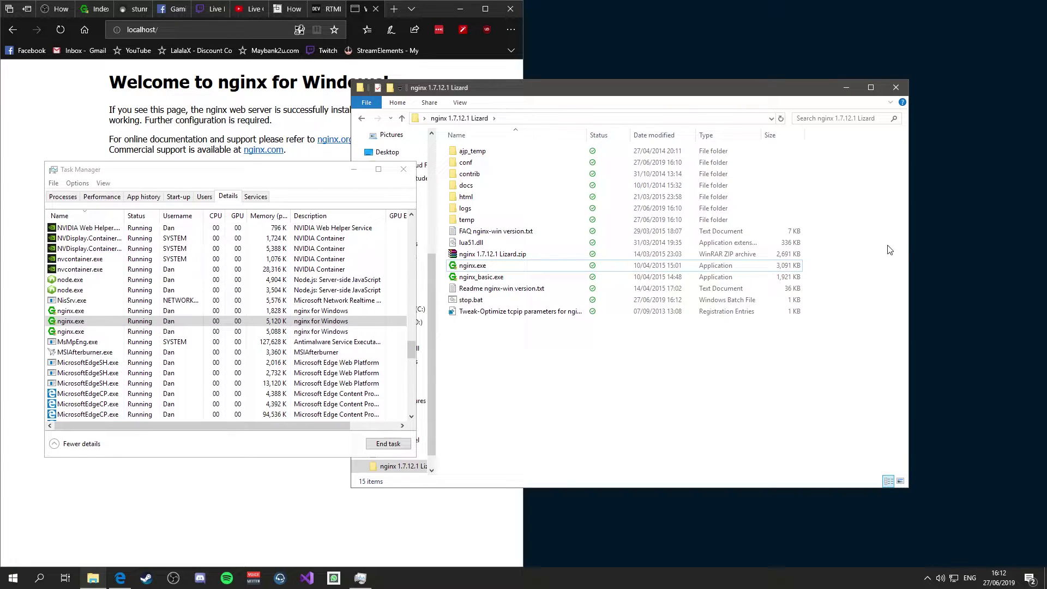
Step: Run stop.bat, check in Task Manager whether the nginx processes have ended, and close Task Manager
double_click(472, 303)
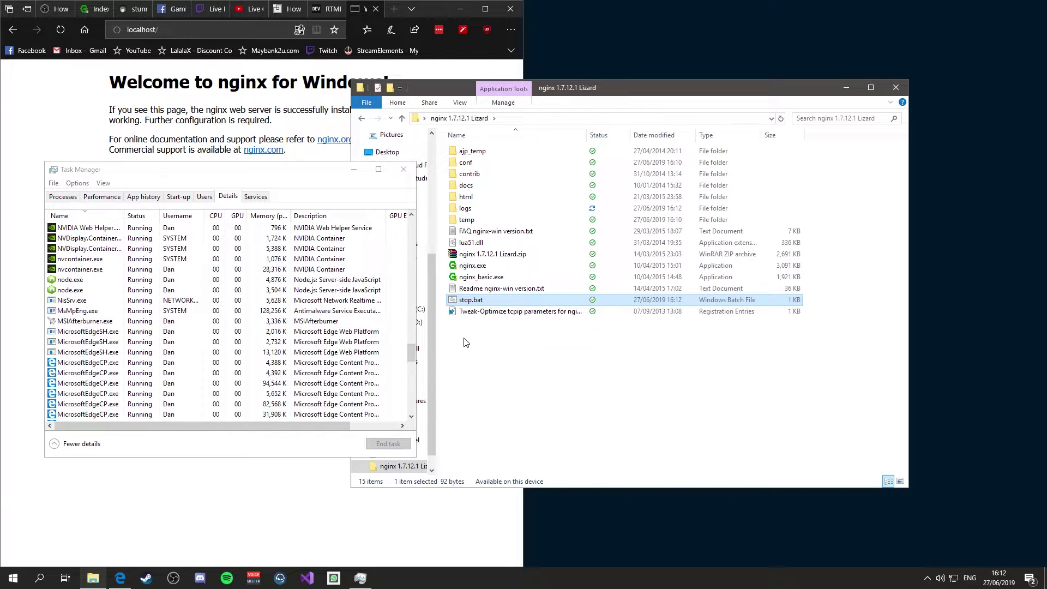
click(404, 169)
click(562, 406)
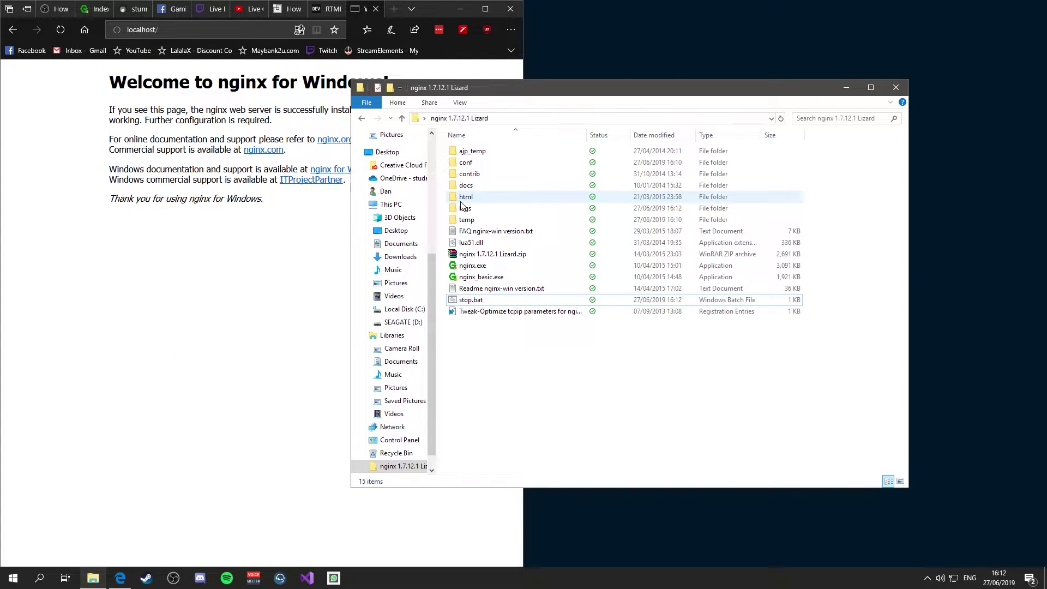
Step: Open nginx.conf from the conf folder in Notepad++
double_click(480, 163)
click(480, 257)
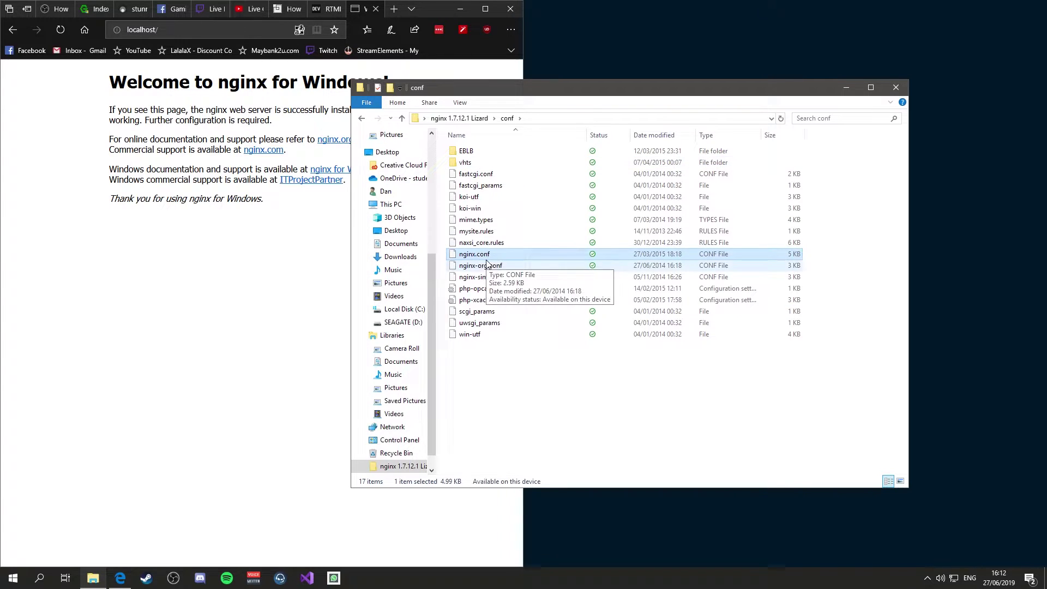
right_click(481, 258)
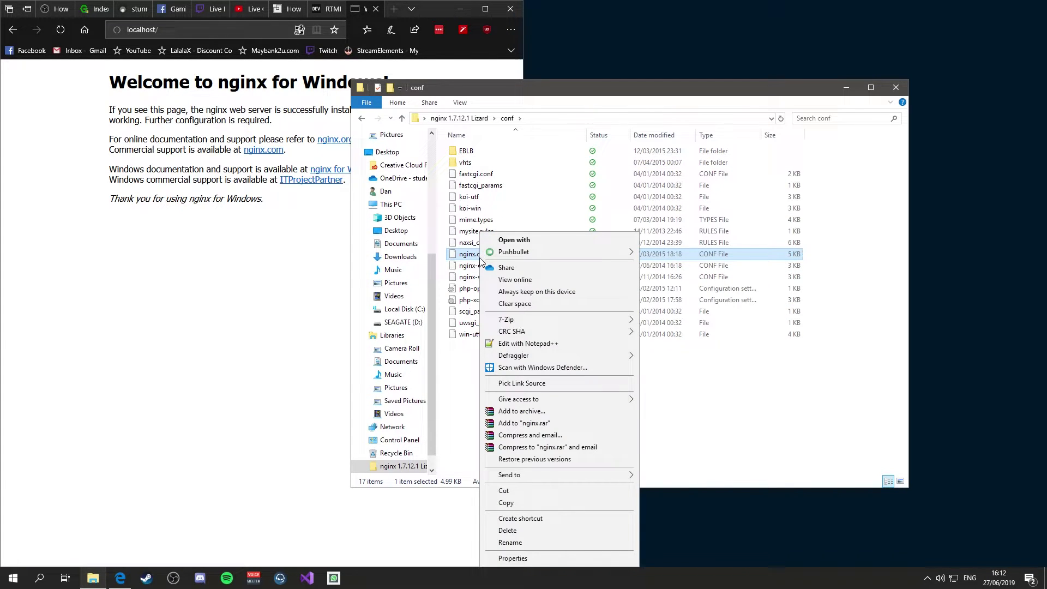
click(548, 343)
drag(614, 102, 698, 76)
Step: View nginx.conf in Notepad without making it the default app for .conf files, and close it again
click(515, 455)
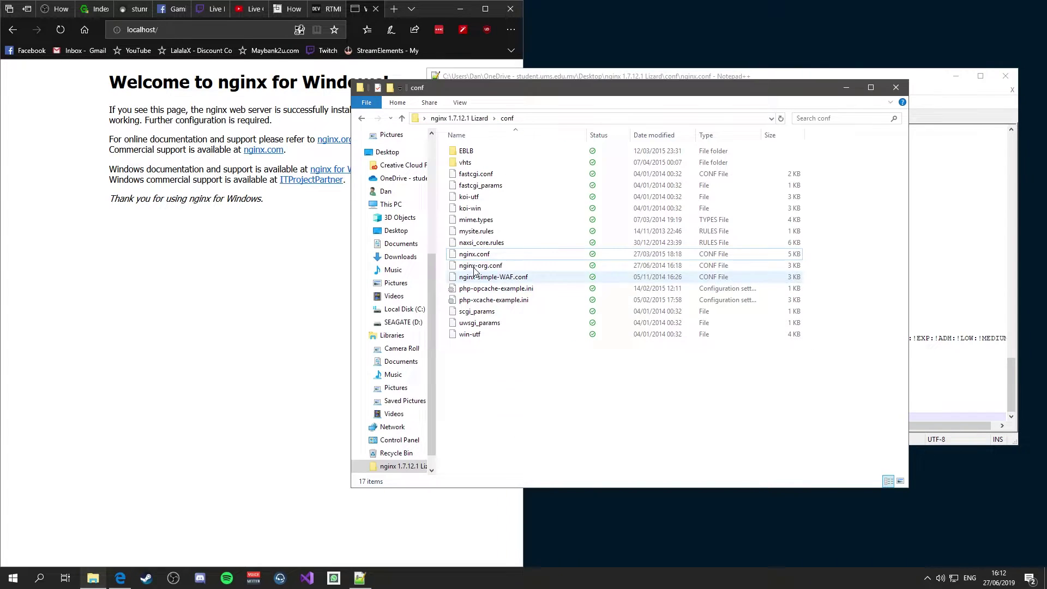
right_click(477, 254)
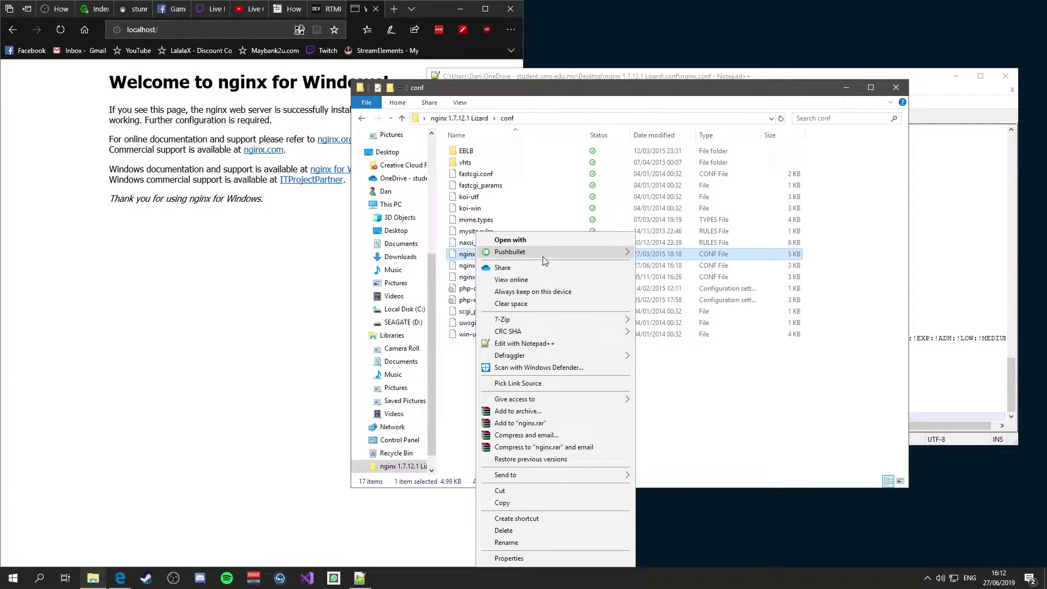
click(559, 241)
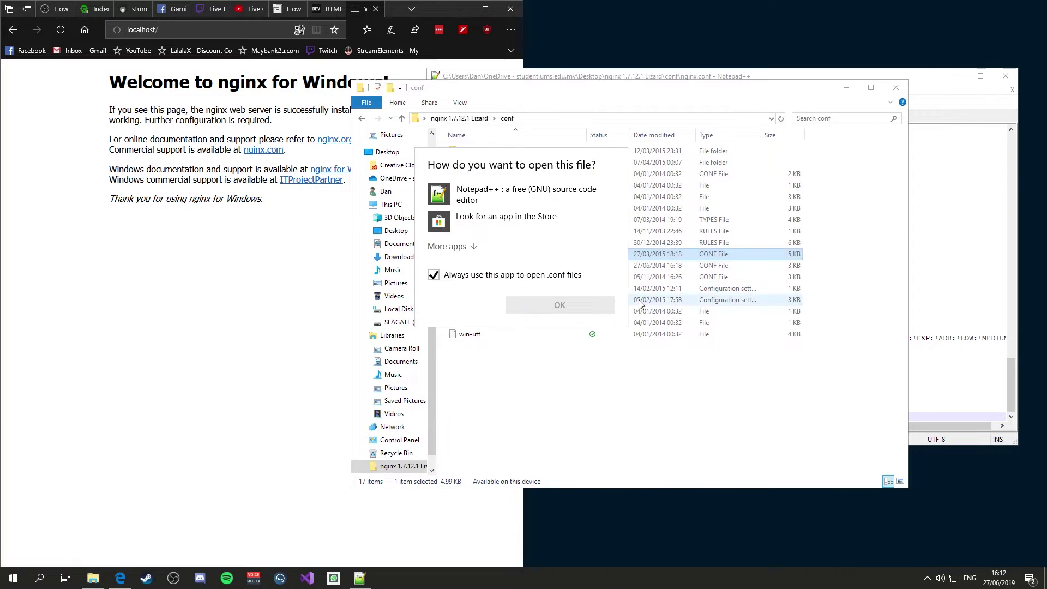
click(468, 246)
scroll(524, 334, down, 3)
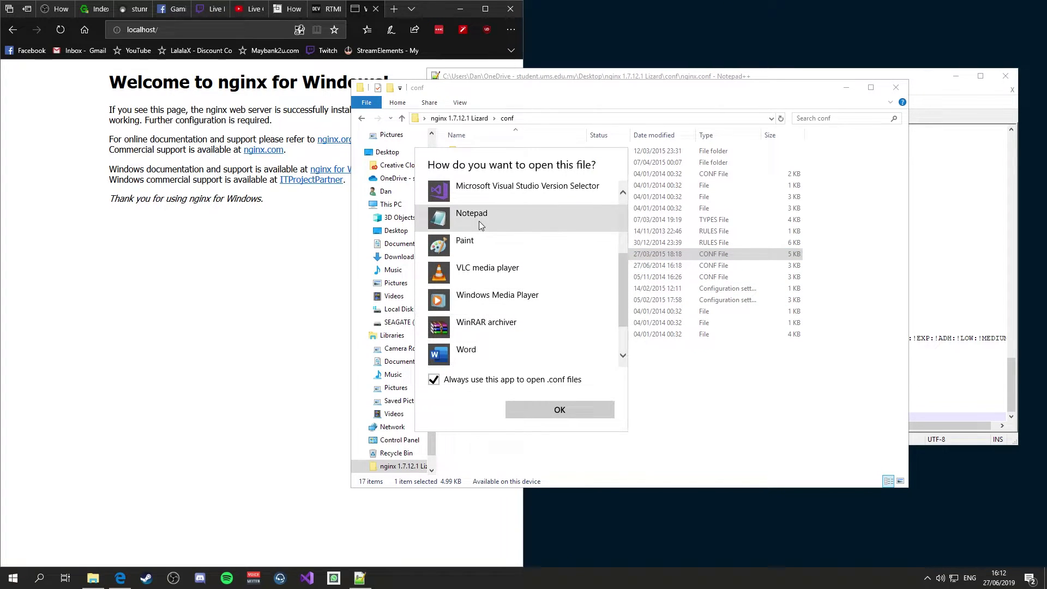
click(434, 379)
click(496, 221)
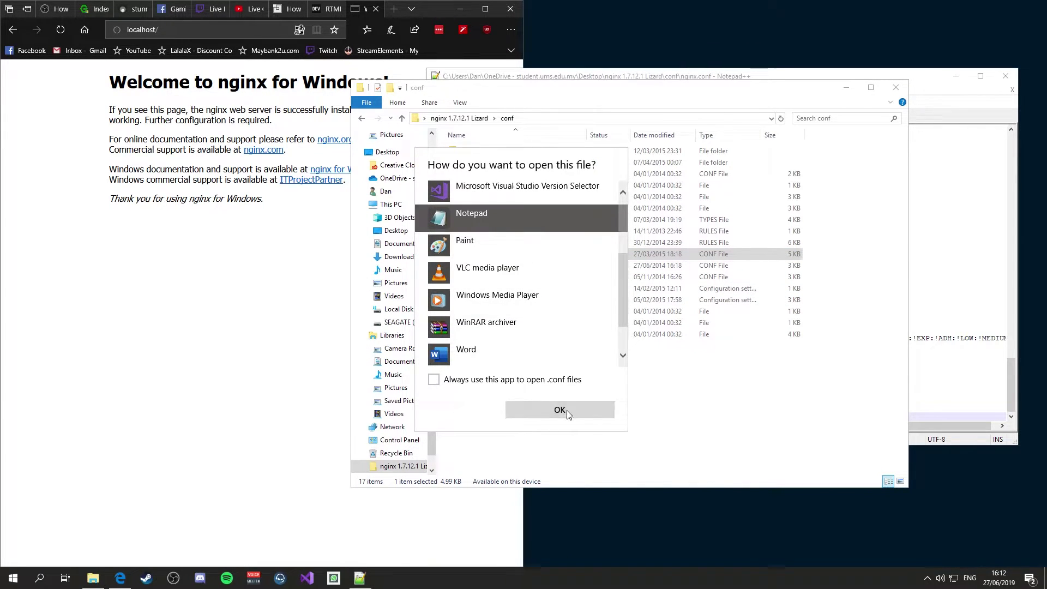
click(567, 410)
click(480, 255)
click(494, 265)
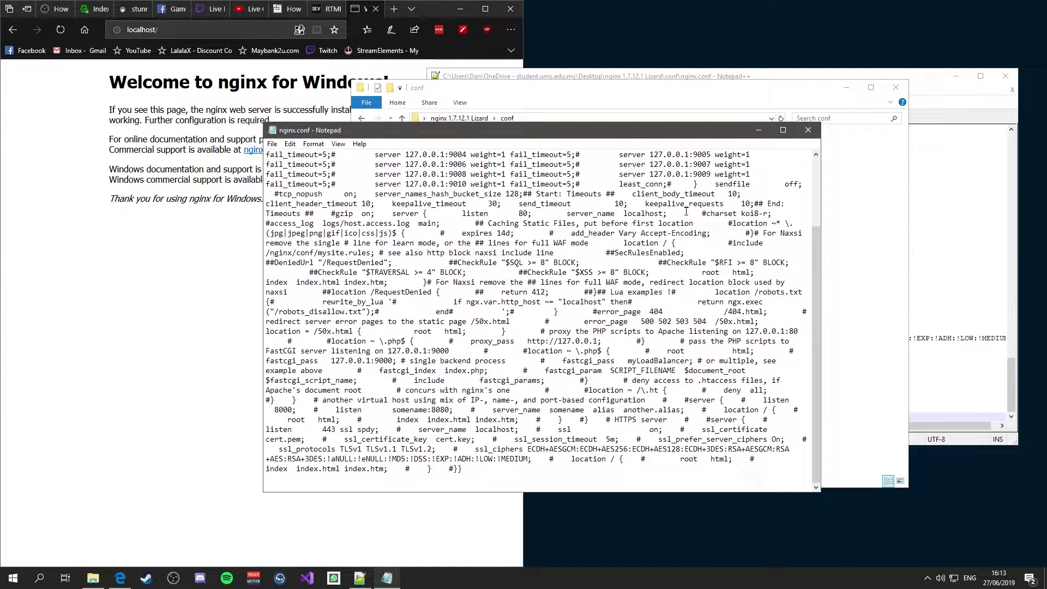
click(807, 131)
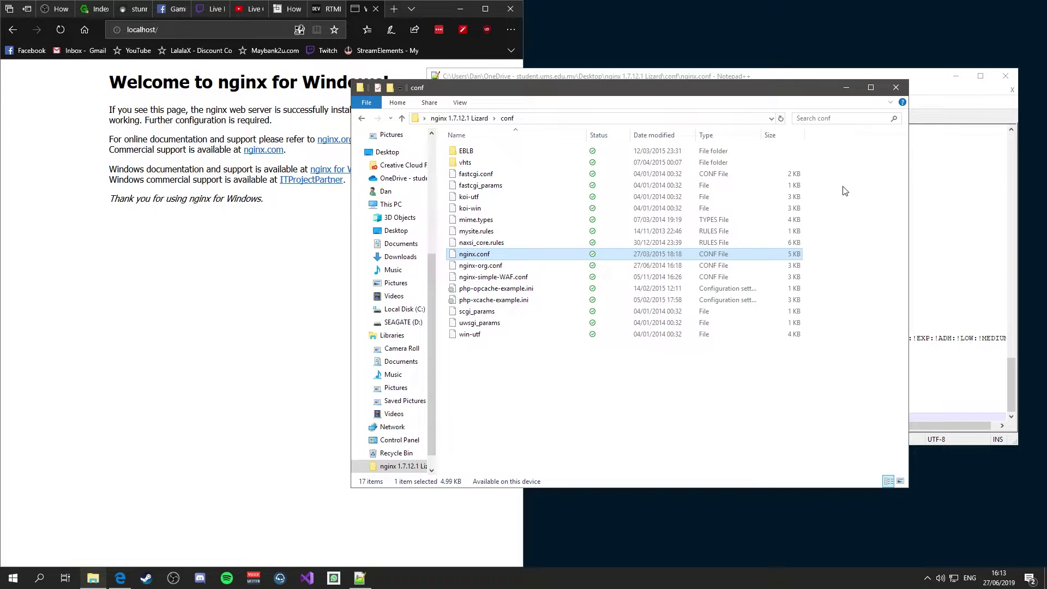
Step: Return to nginx.conf in Notepad++, add two blank lines at its end and place the window beside the browser
right_click(475, 256)
click(494, 252)
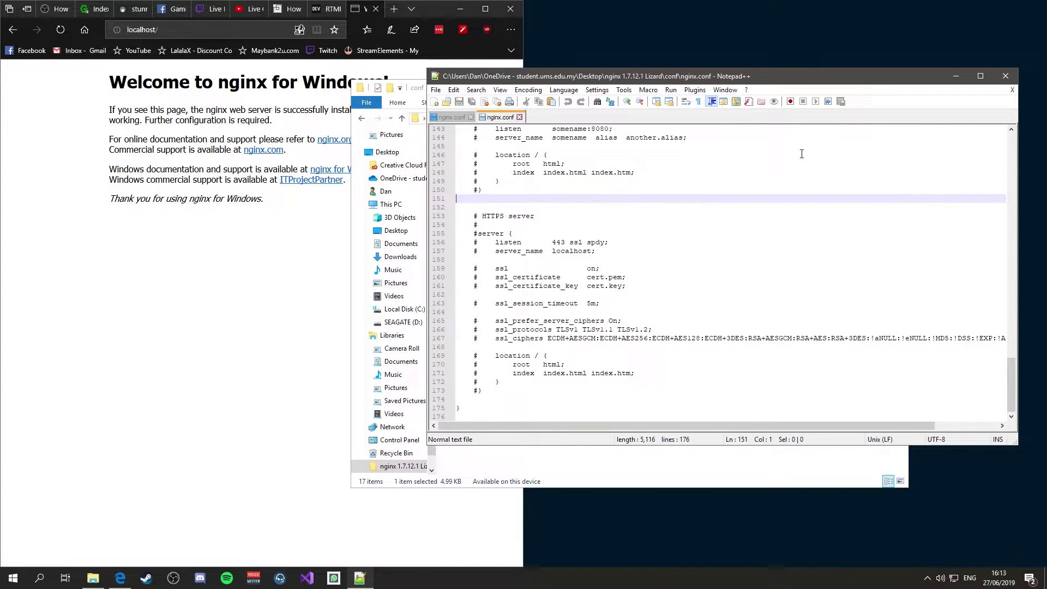
click(544, 373)
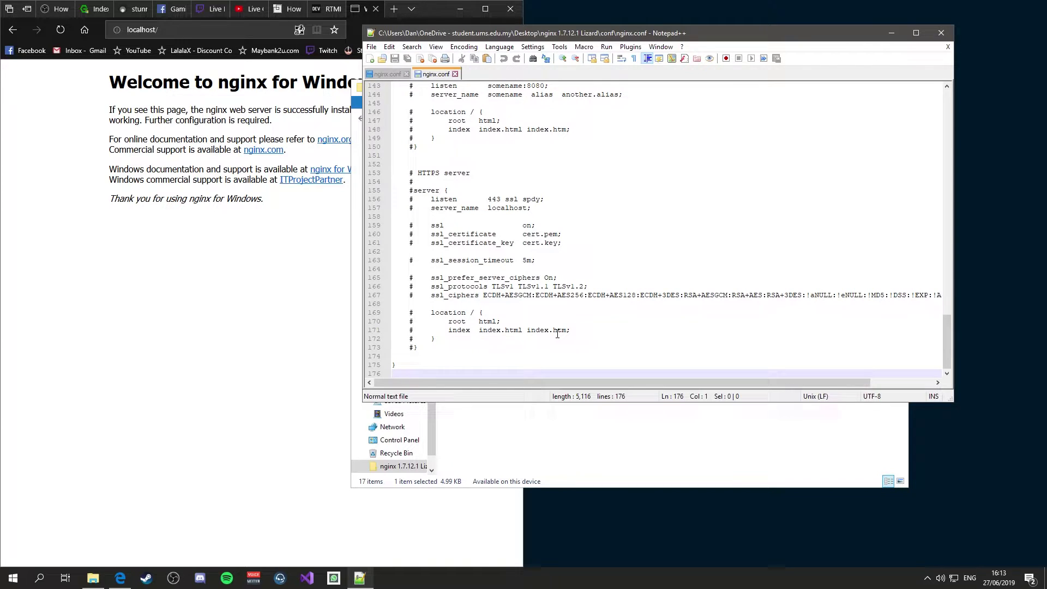
key(Return)
key(Return)
drag(564, 36, 728, 55)
Step: Copy the complete rtmp configuration block from Step 3 of the OBS forum guide in the browser
click(58, 9)
scroll(260, 229, down, 10)
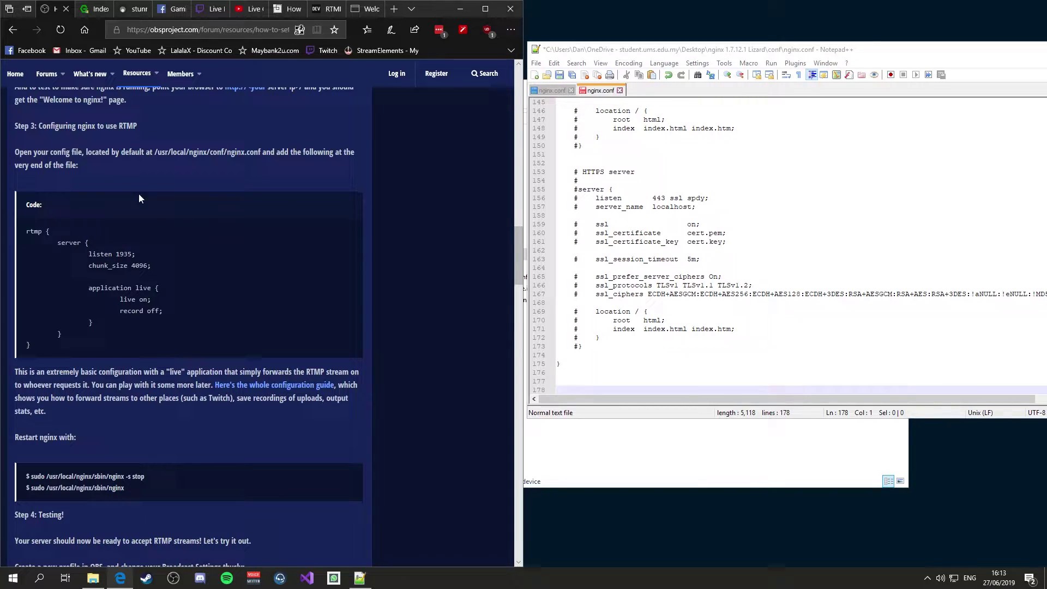
drag(27, 232, 123, 349)
key(ctrl+c)
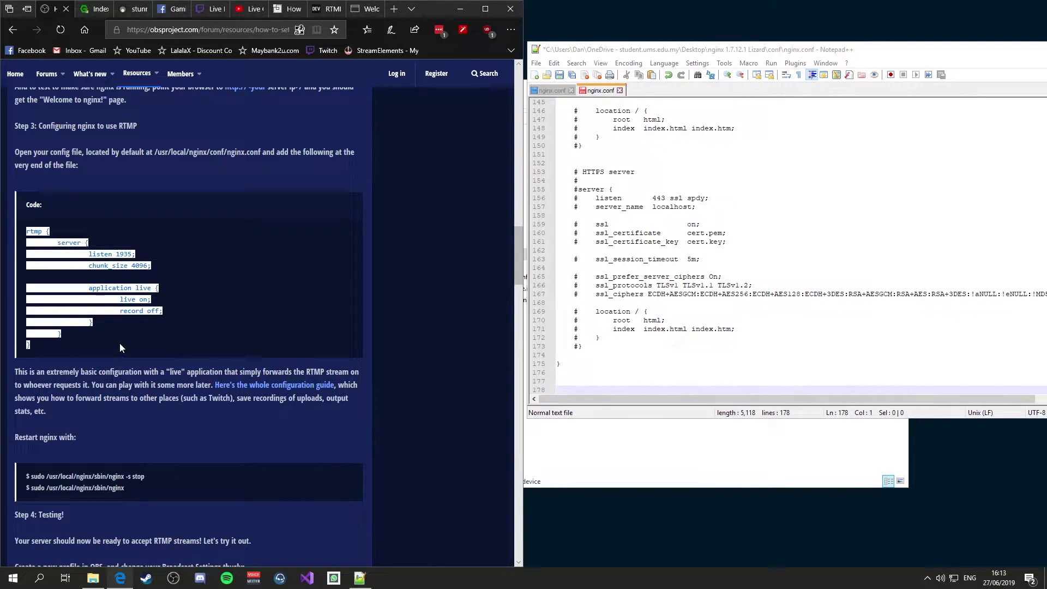
click(147, 263)
Step: Paste the rtmp block on line 177, after the final closing brace in nginx.conf, and save the file
click(643, 384)
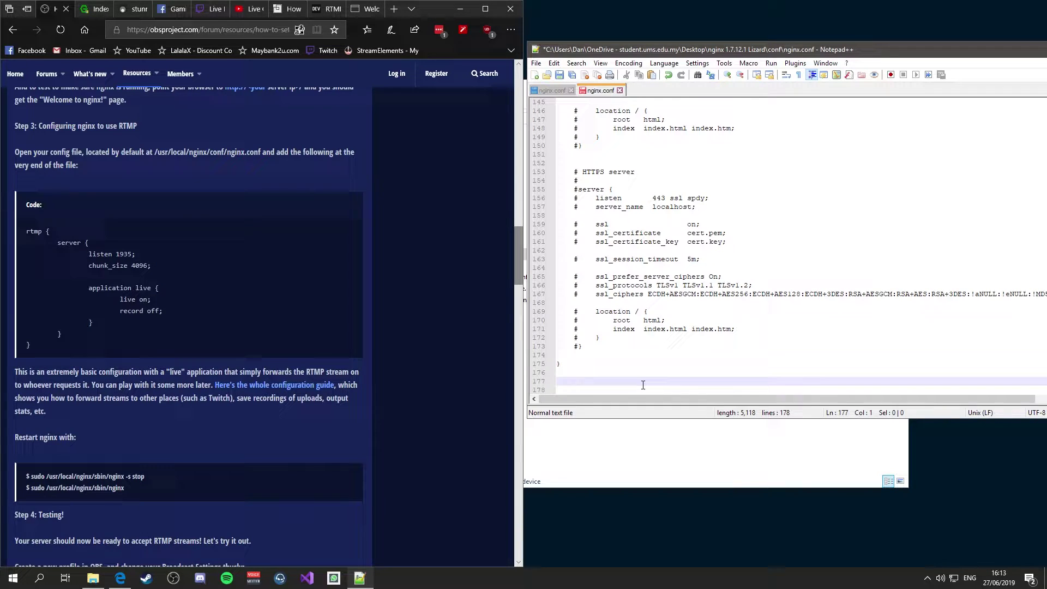
key(ctrl+v)
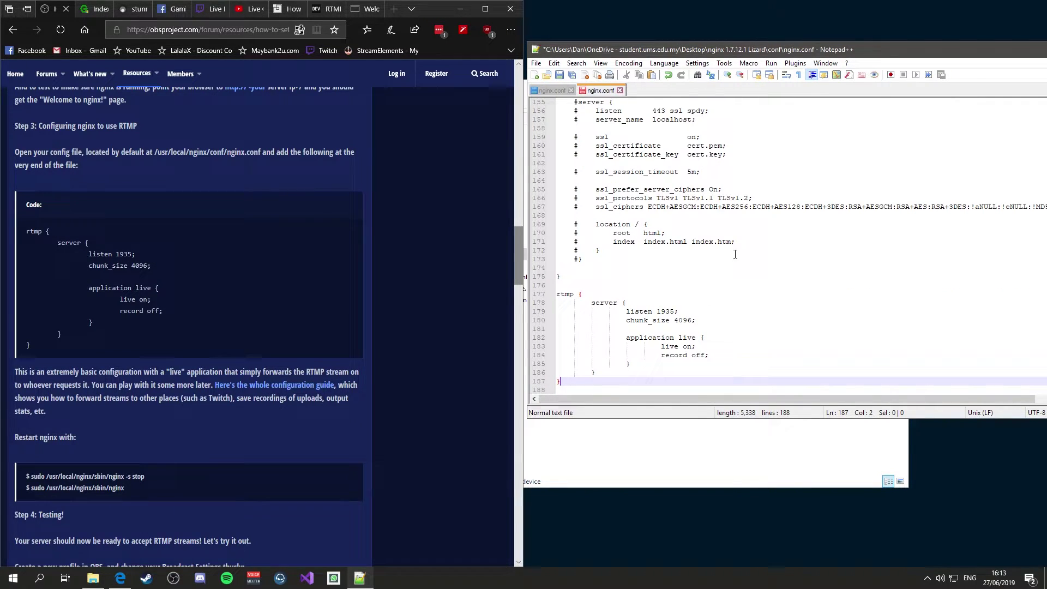
key(ctrl+s)
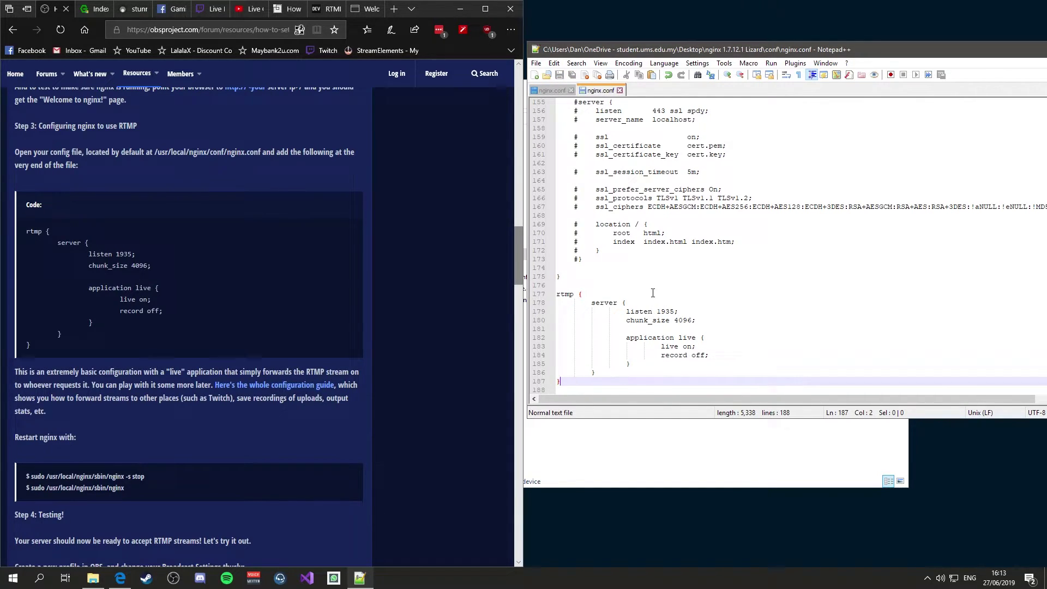
Step: Add two blank lines below record off; in the application live block of nginx.conf
click(712, 355)
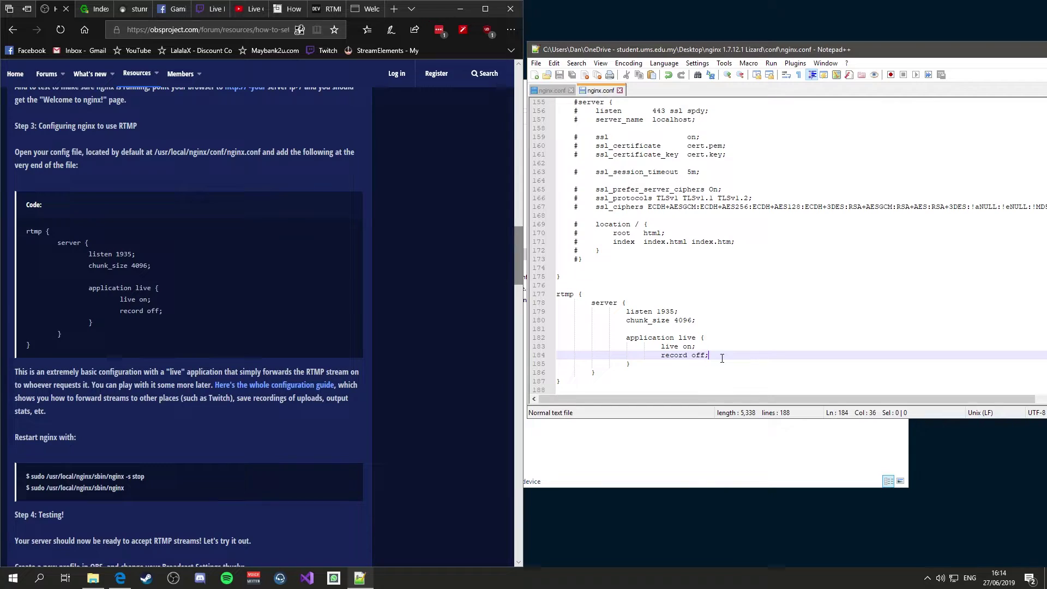
key(Return)
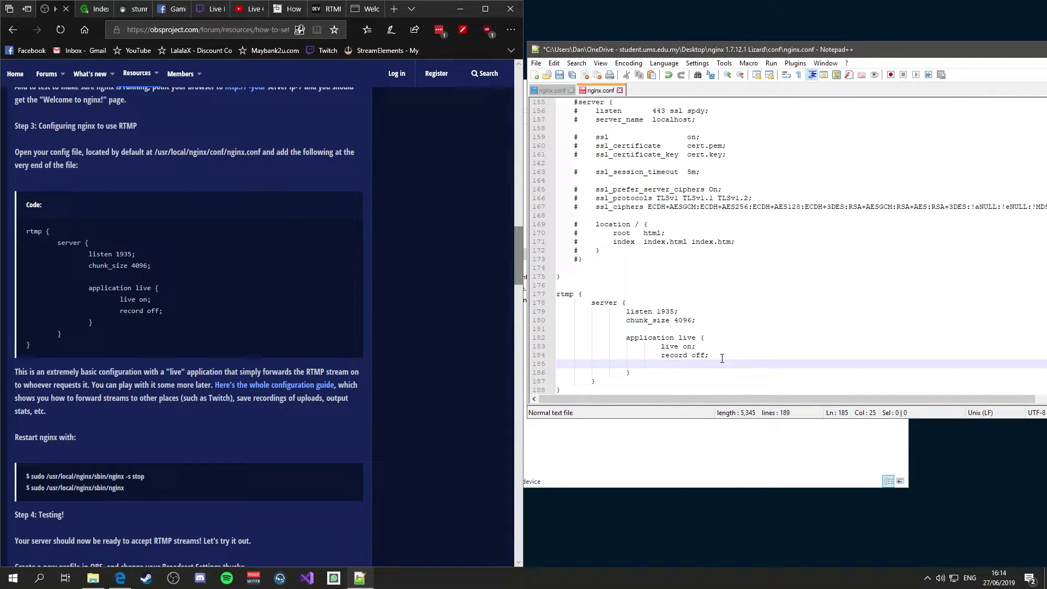
key(Return)
key(Up)
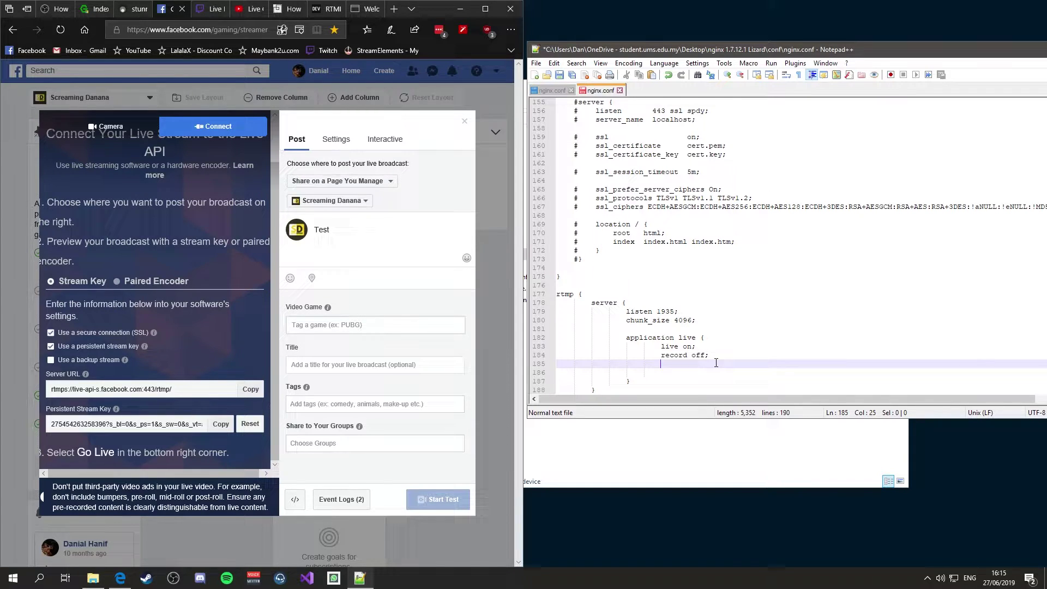
Step: Switch off the secure connection (SSL) option in the Facebook live stream setup in the browser
click(52, 334)
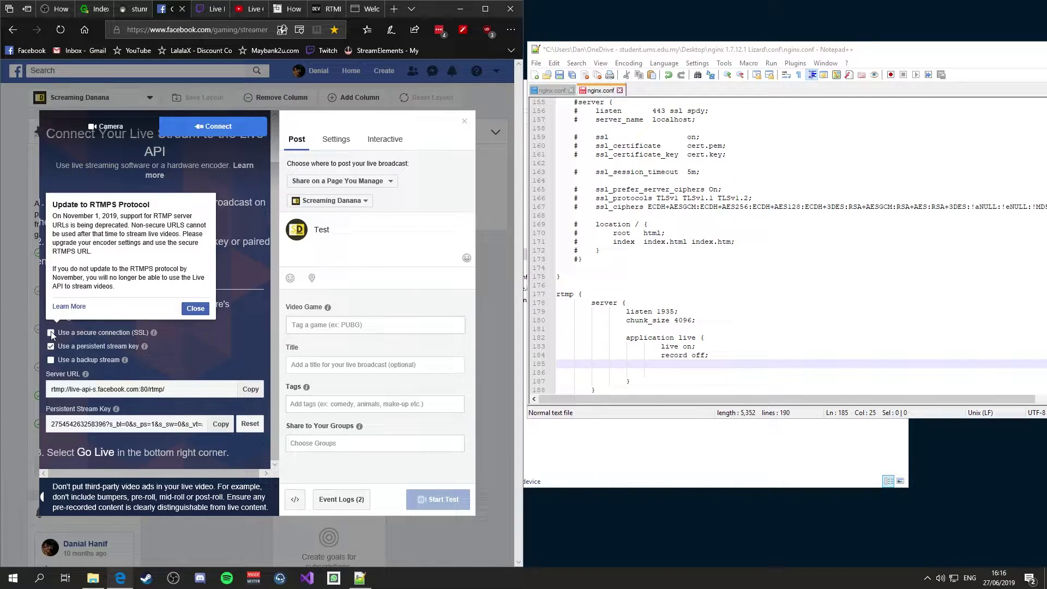
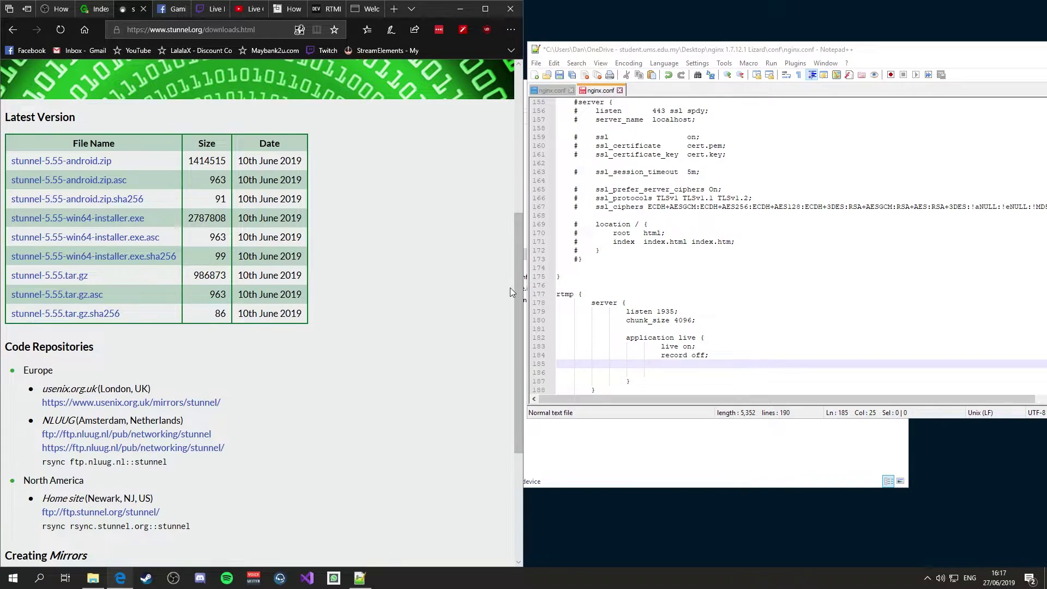
Step: Minimize the nginx.conf editor, start the stunnel 5.55 installer from the desktop and install the default components
drag(1006, 51, 706, 122)
key(super+Down)
key(super+Down)
double_click(767, 240)
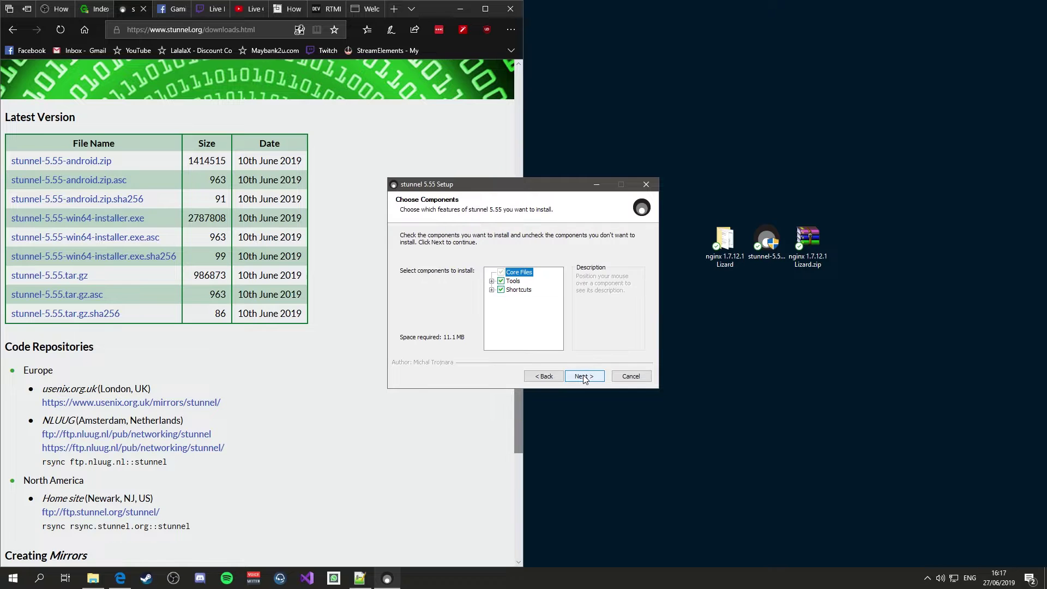
click(585, 376)
click(585, 376)
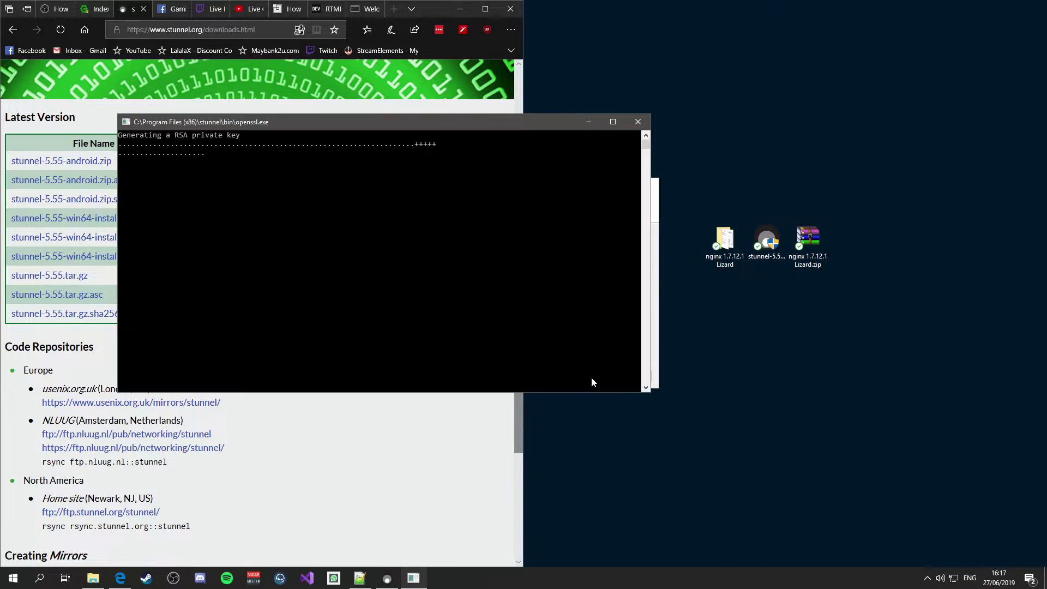
Step: Accept the default values for all certificate request fields, starting with the country name, in the openssl console
drag(355, 121, 601, 161)
click(603, 284)
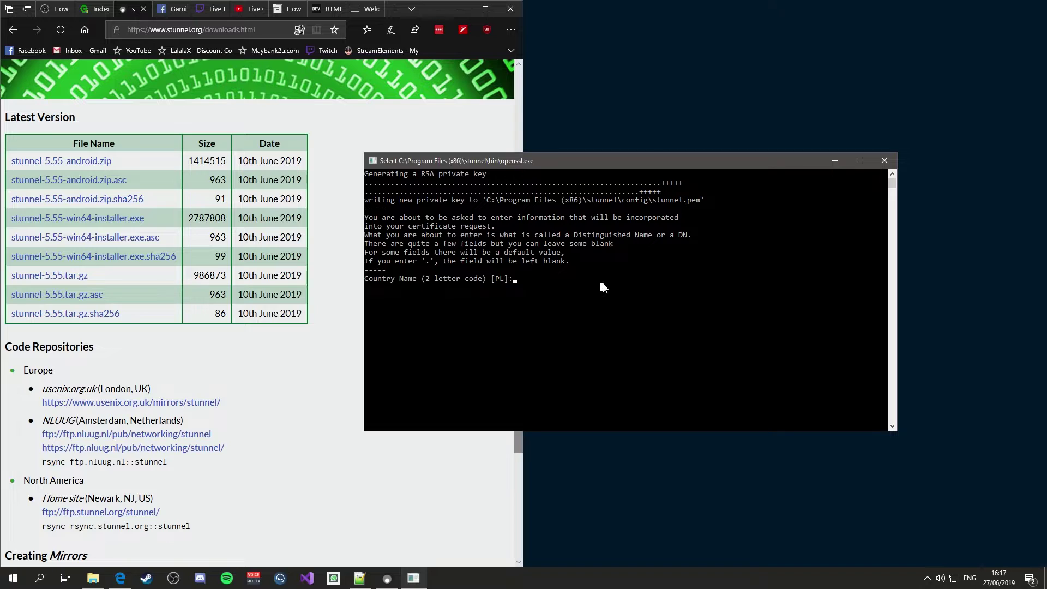
key(Escape)
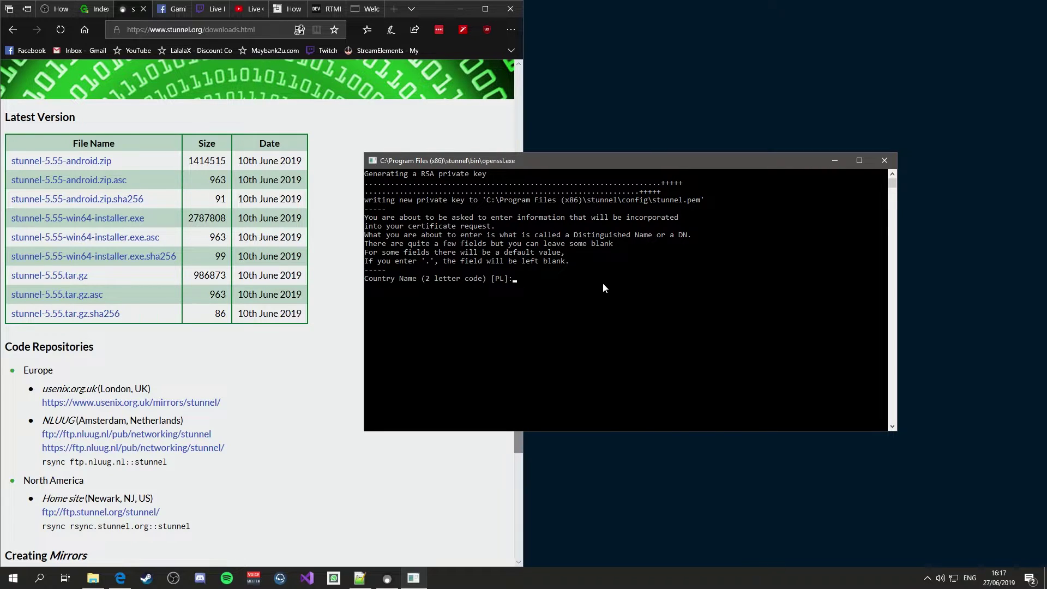
click(603, 283)
key(Return)
key(Return)
key(Return)
key(Return)
key(Return)
key(Return)
key(Return)
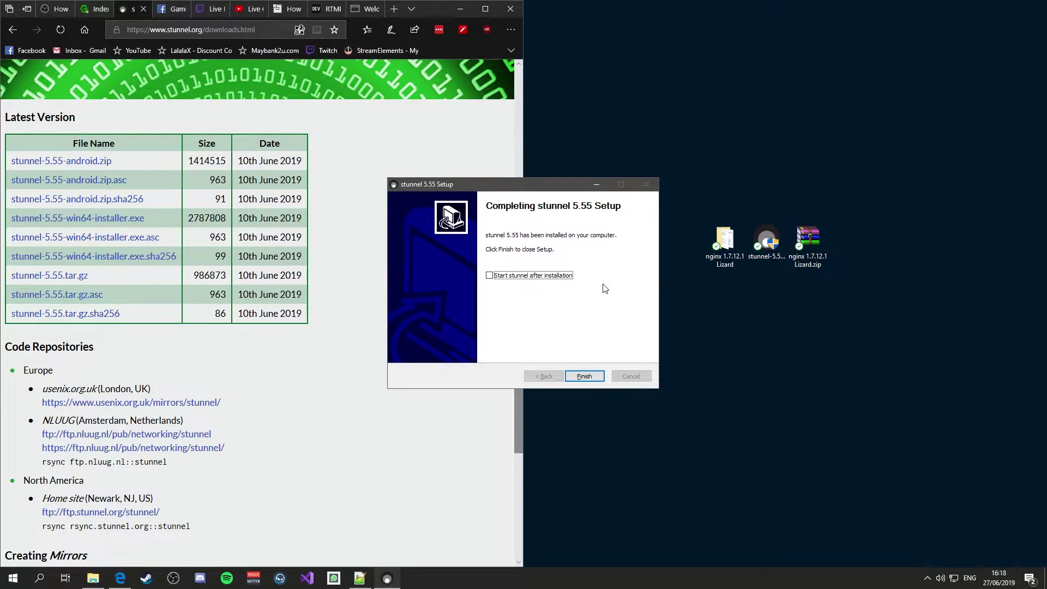
Step: Finish the stunnel 5.55 setup with stunnel started after installation, and review its log window
click(554, 274)
click(586, 376)
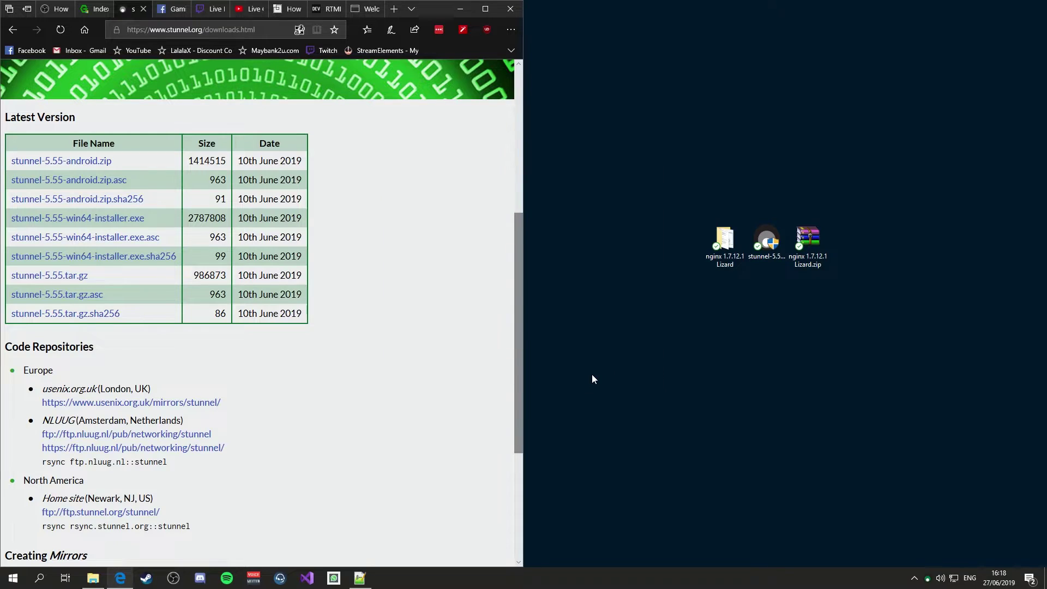
double_click(929, 582)
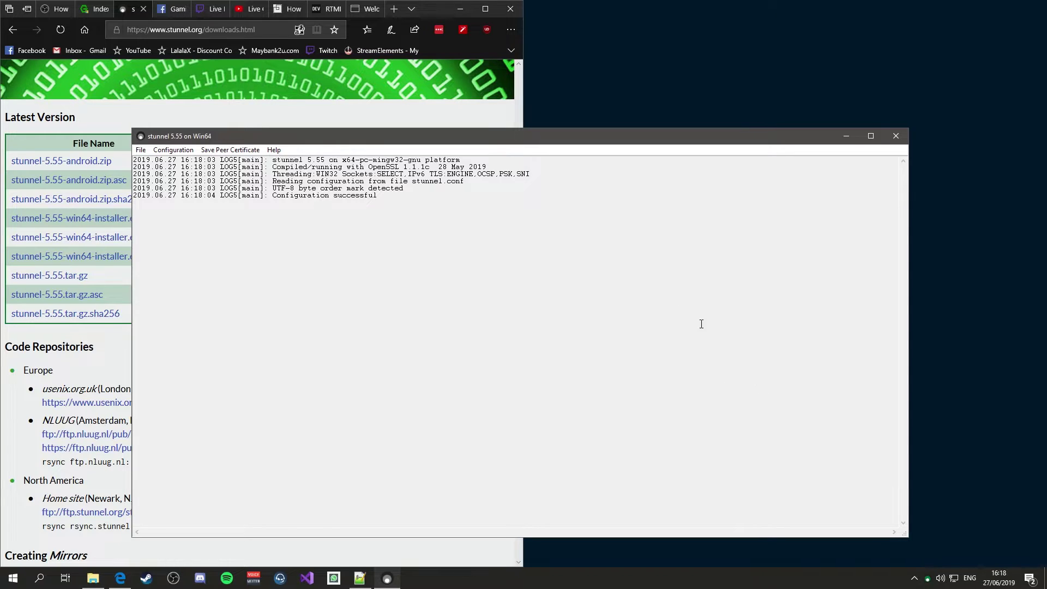
drag(333, 141, 399, 119)
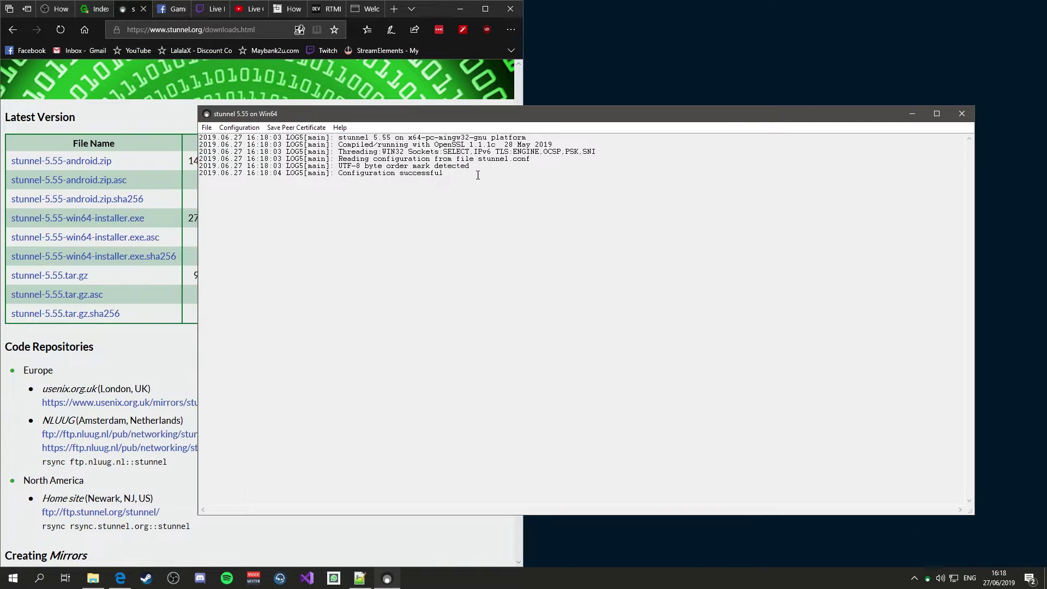
drag(466, 180, 203, 136)
click(426, 197)
click(962, 113)
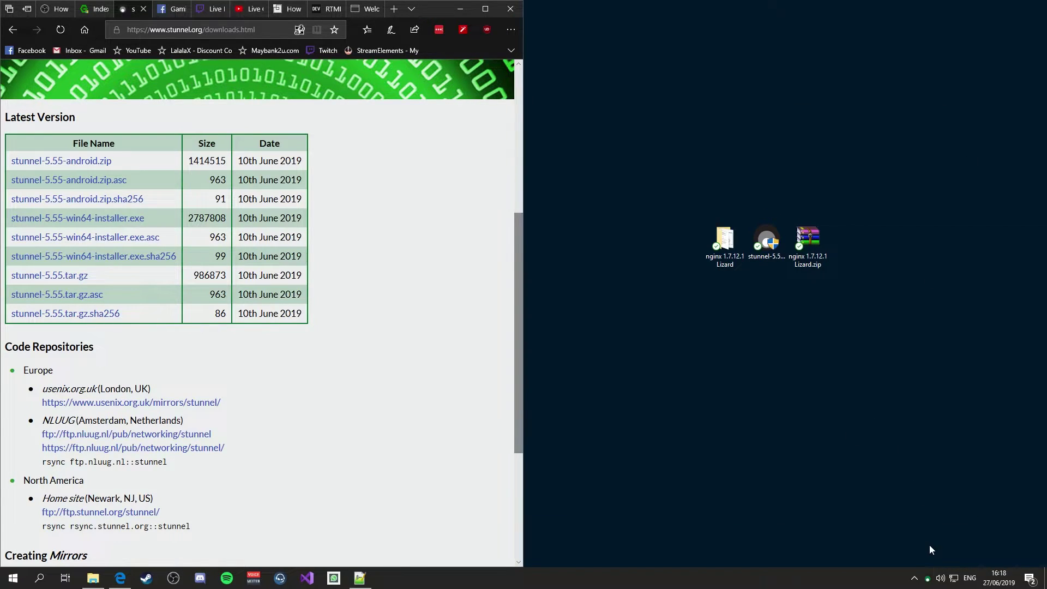
Step: Open stunnel's configuration for editing, add three blank lines below the gmail-smtp section and place the window beside the browser
right_click(929, 580)
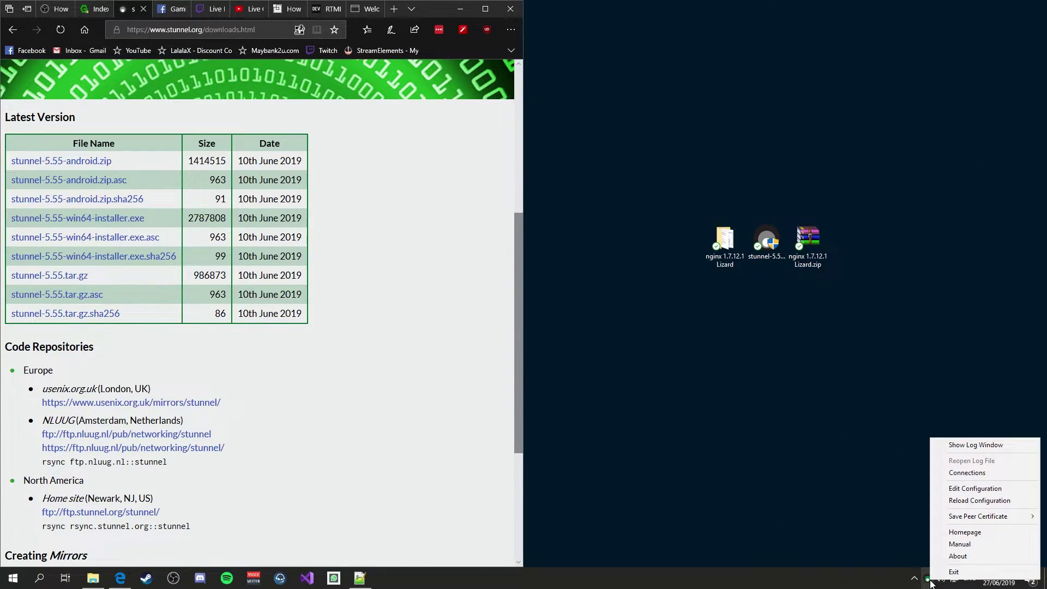
click(974, 489)
scroll(665, 326, down, 20)
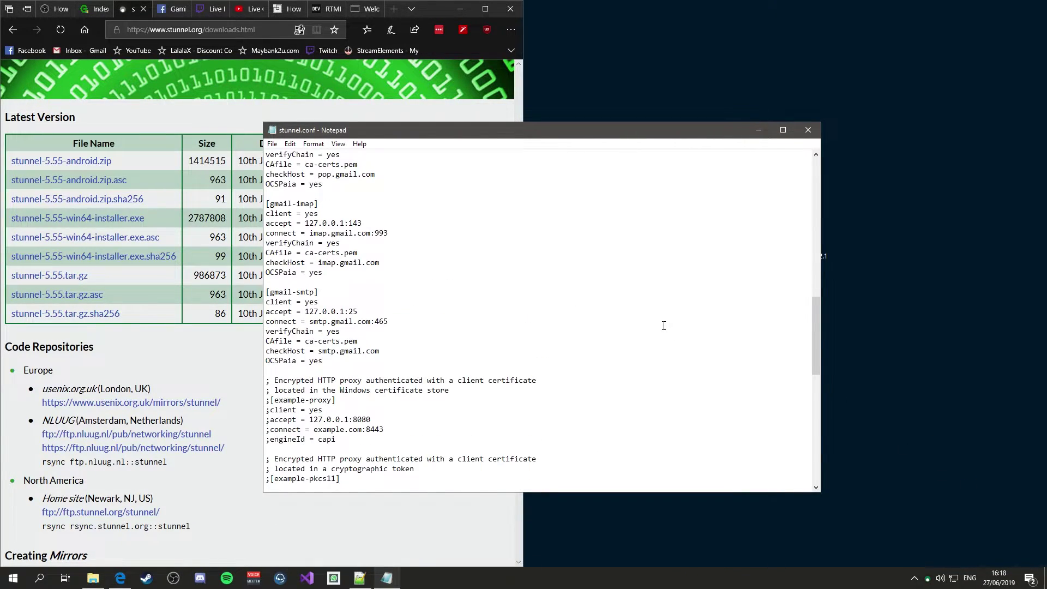
scroll(665, 326, down, 1)
drag(481, 131, 667, 111)
click(576, 310)
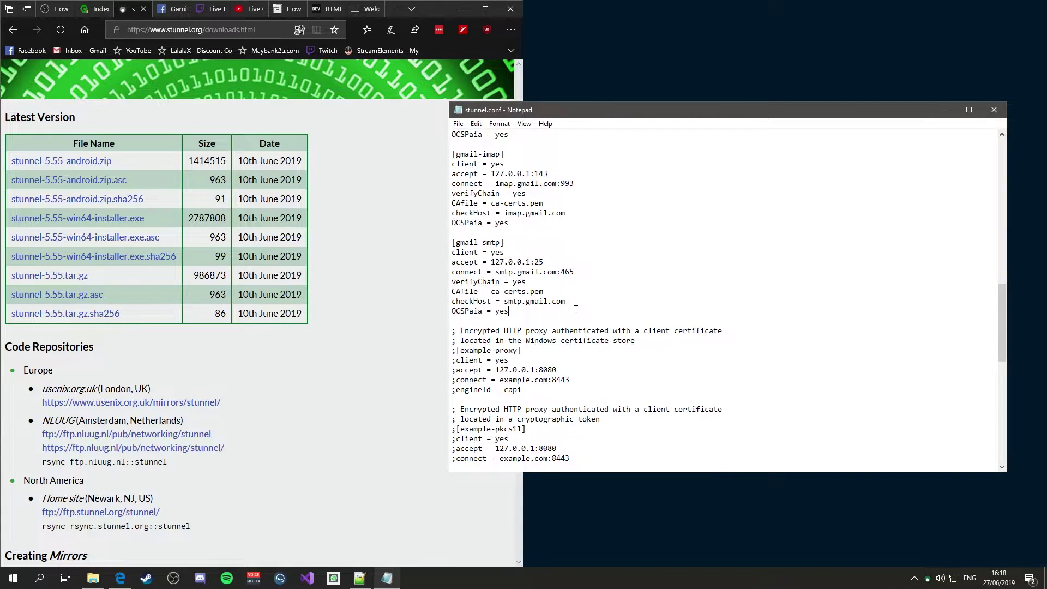
key(Return)
key(Return)
key(Return)
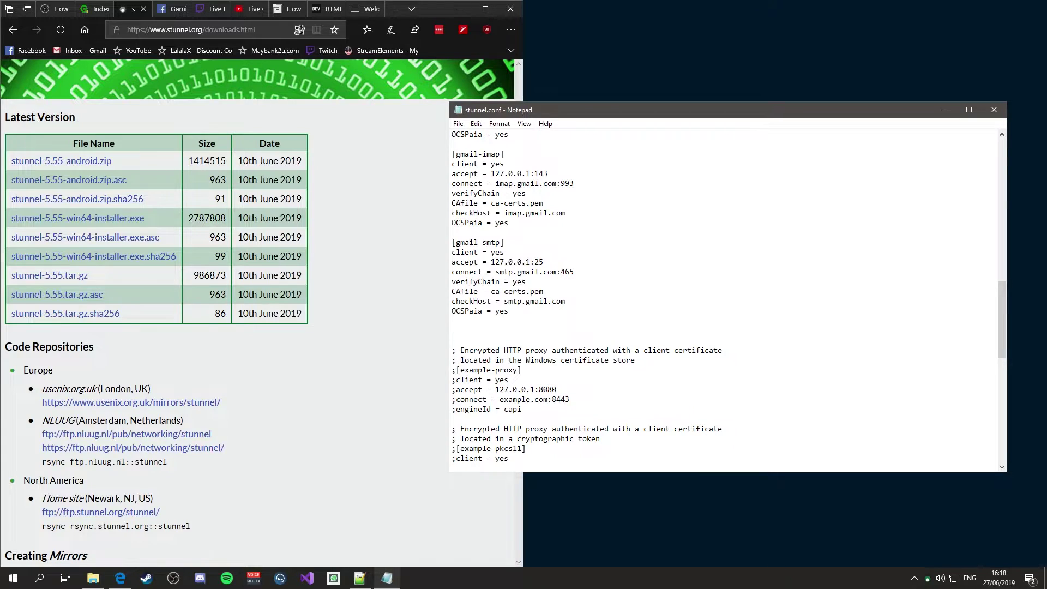
key(Up)
drag(581, 110, 650, 64)
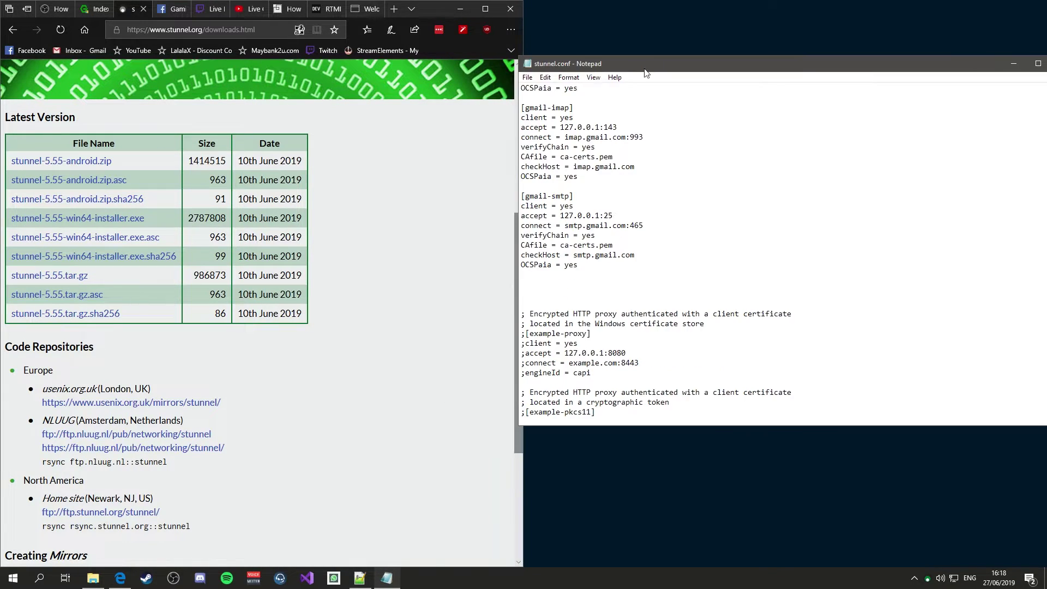
Step: Copy the complete [fb-live] block from the Josue's World article on RTMP and RTMPS with nginx in the browser
click(376, 161)
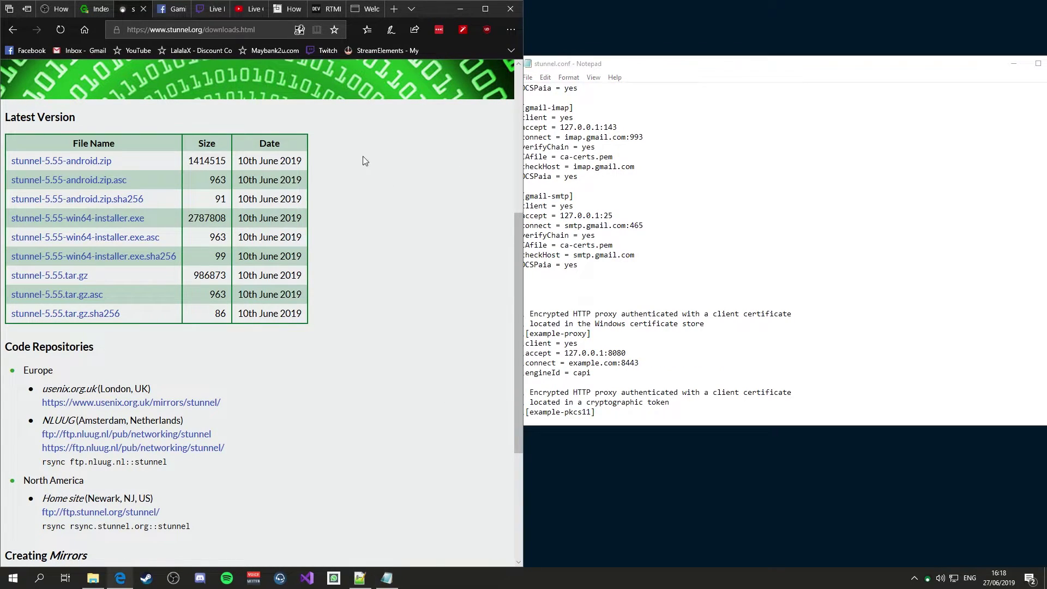
click(287, 12)
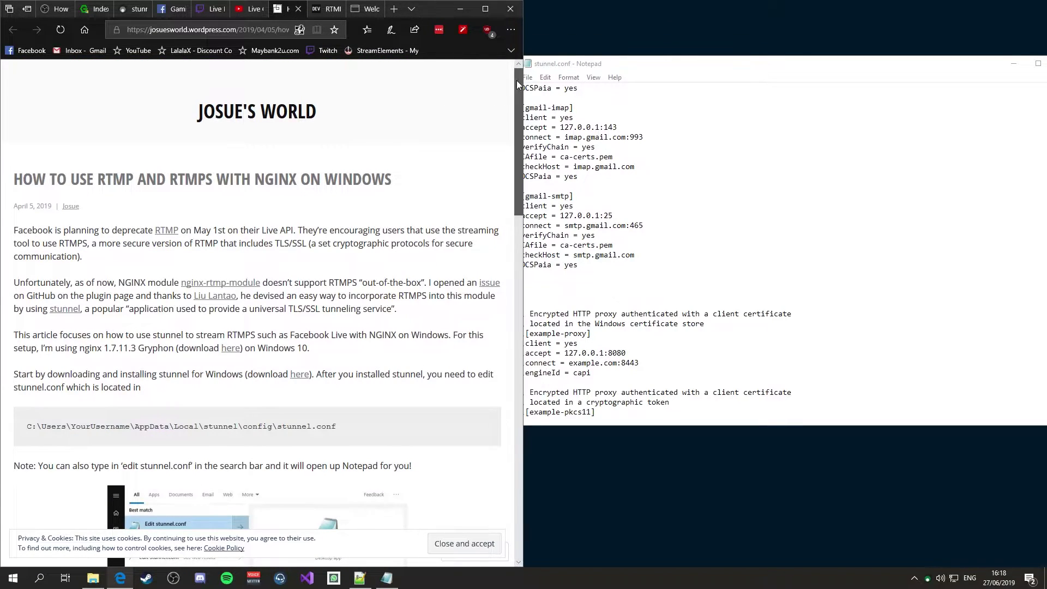
scroll(513, 75, down, 1)
scroll(512, 72, up, 1)
scroll(512, 82, down, 1)
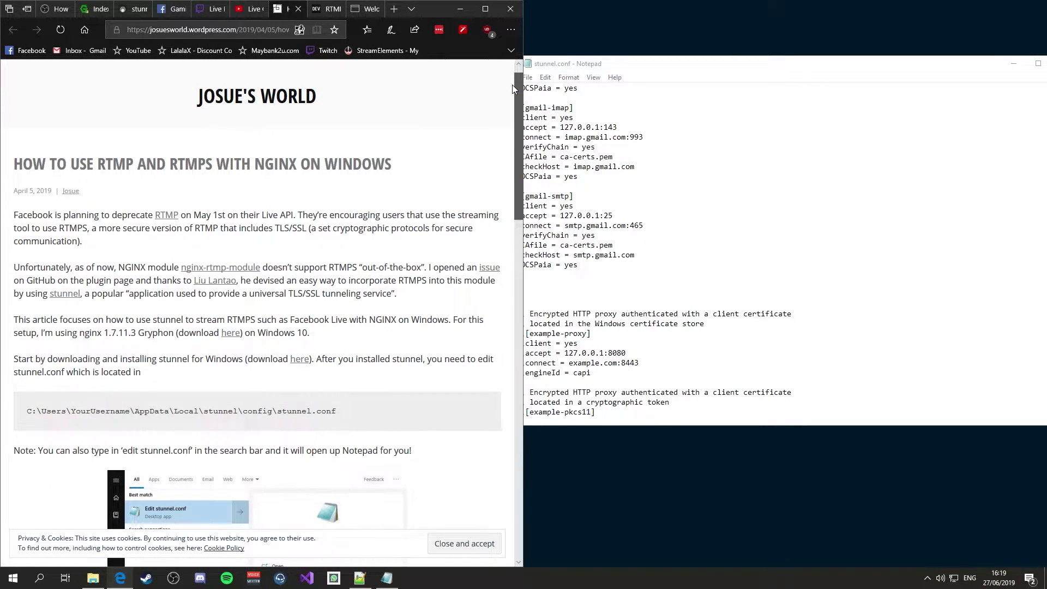
drag(512, 84, 500, 243)
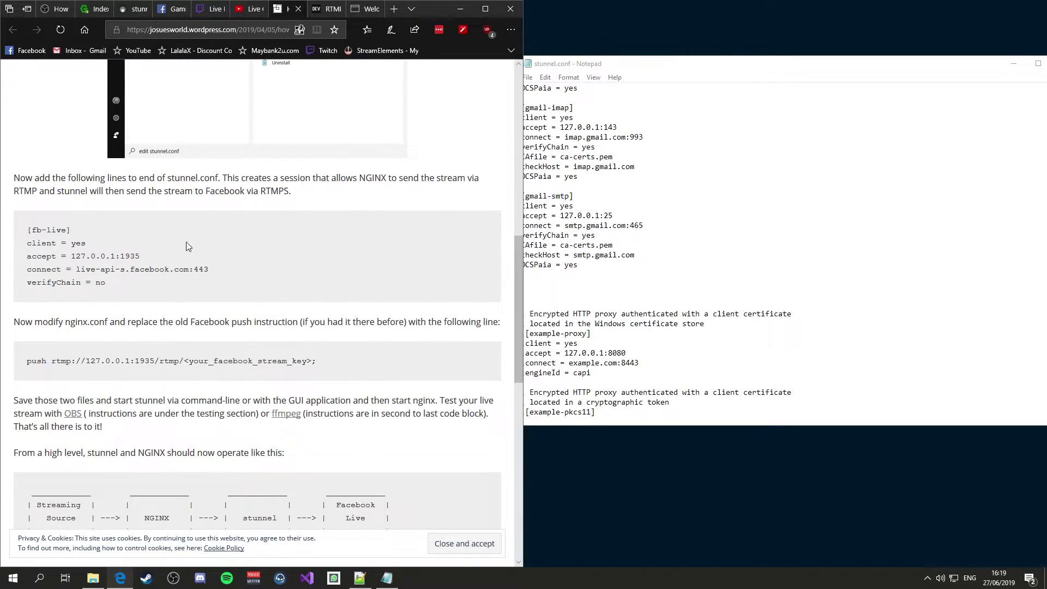
drag(28, 231, 136, 283)
right_click(79, 258)
click(98, 327)
Step: Paste the [fb-live] block below the gmail-smtp section of stunnel.conf and set its accept address to 127.0.0.1:19350
click(550, 291)
click(564, 283)
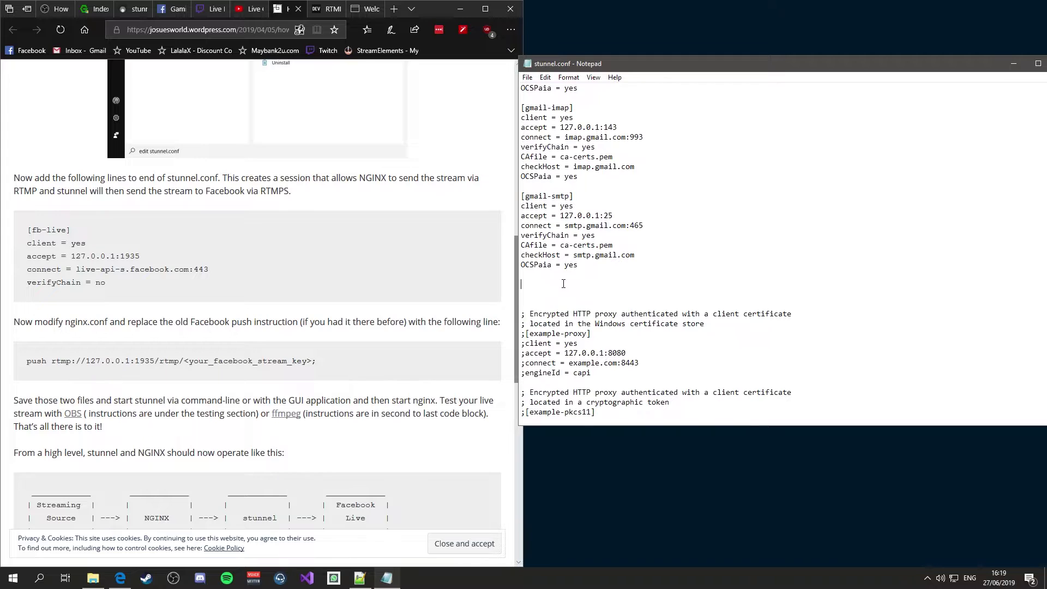
key(ctrl+v)
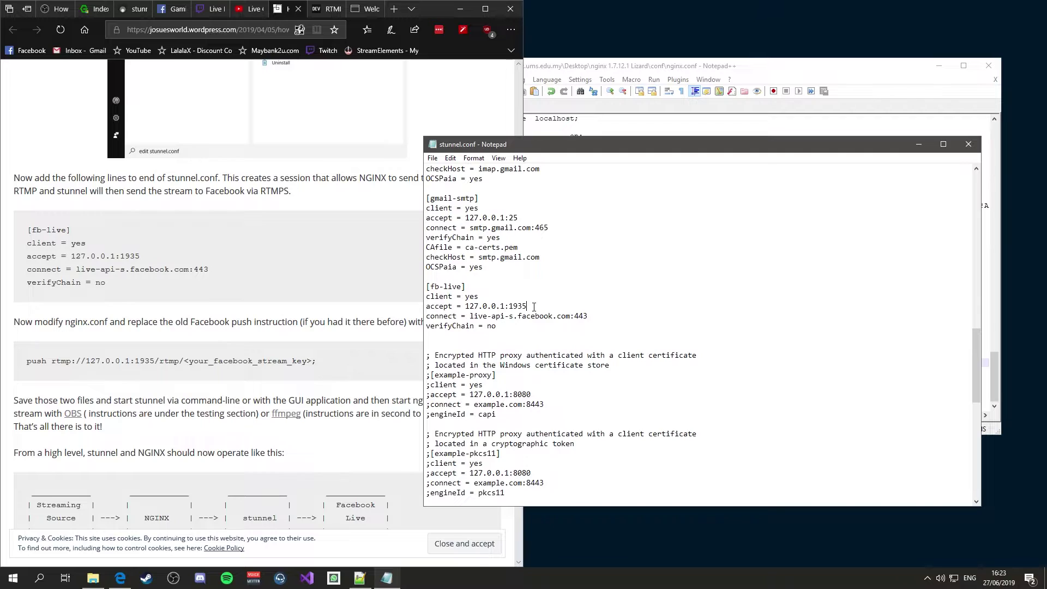
text(0)
Step: Compare the fb-live accept port with the rtmp listen port in nginx.conf, and close stunnel.conf
drag(657, 145, 348, 172)
click(797, 162)
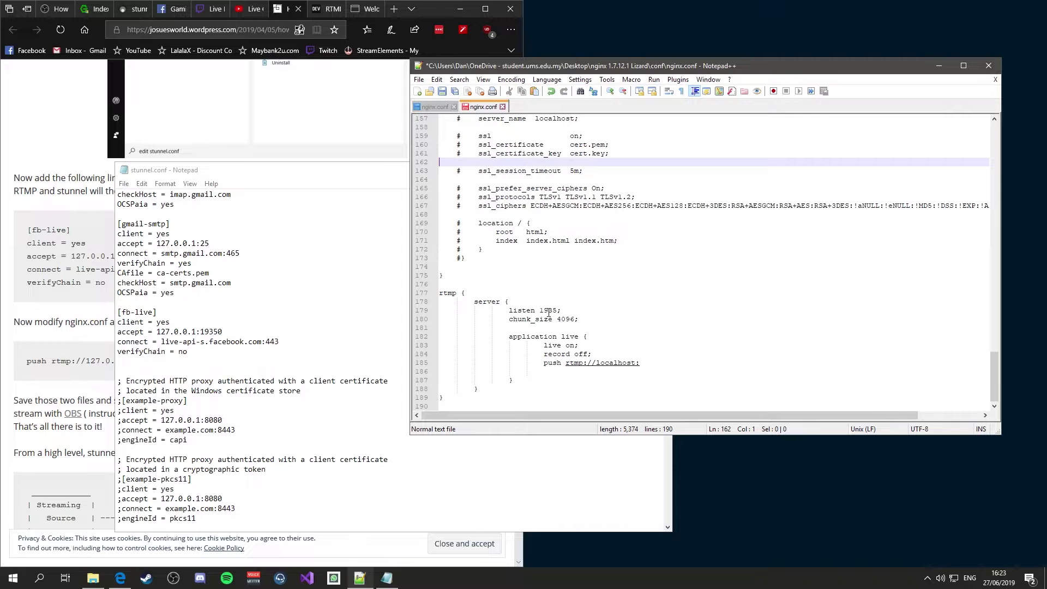
click(324, 351)
drag(362, 167, 575, 131)
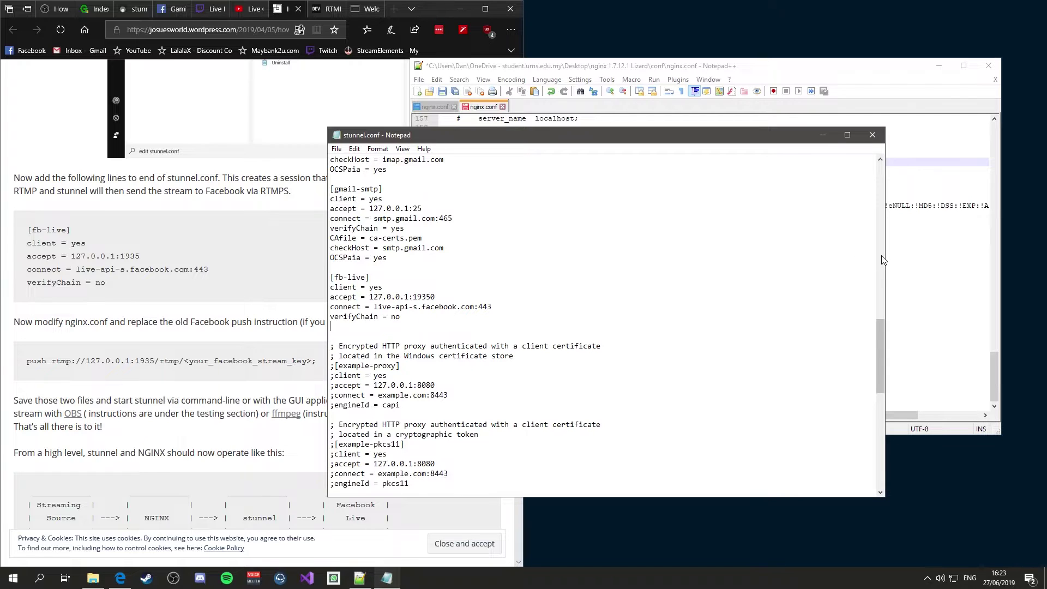
click(726, 207)
click(873, 135)
Step: Reload the stunnel configuration, check the log entries and close the log window
click(927, 578)
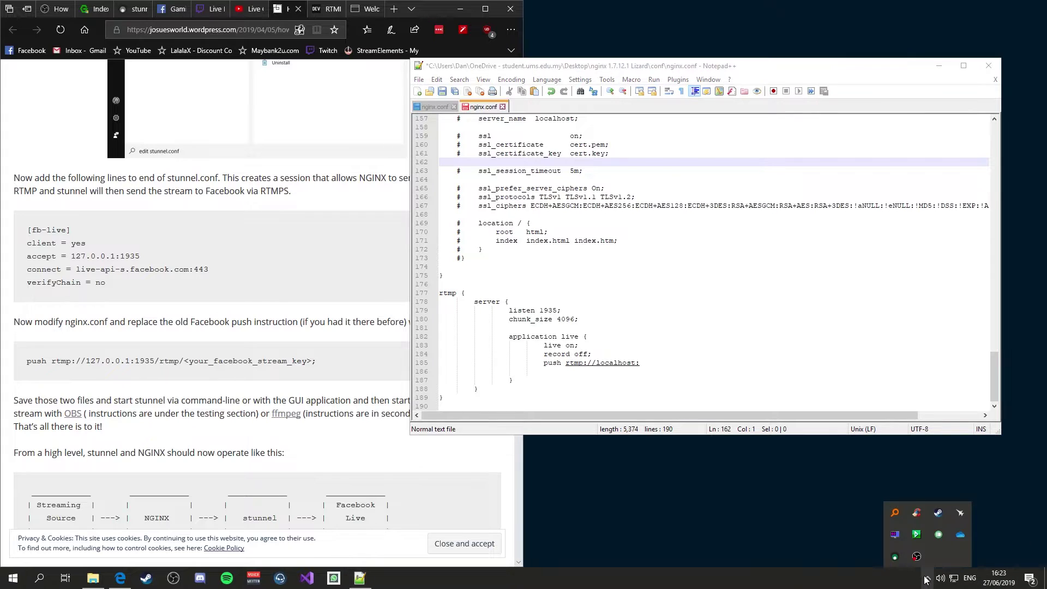
double_click(917, 535)
click(240, 127)
click(247, 130)
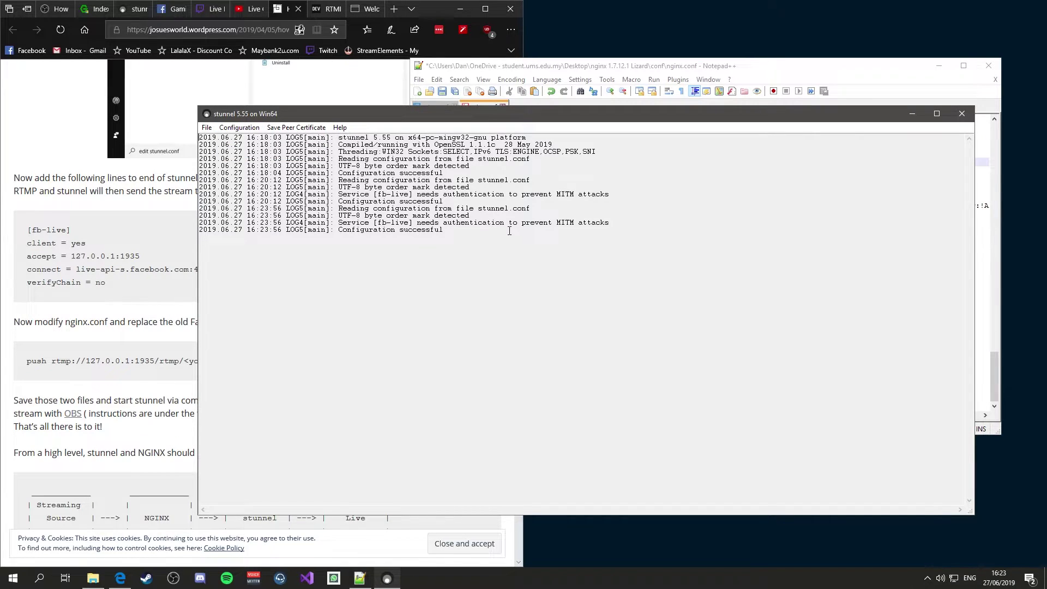
click(962, 114)
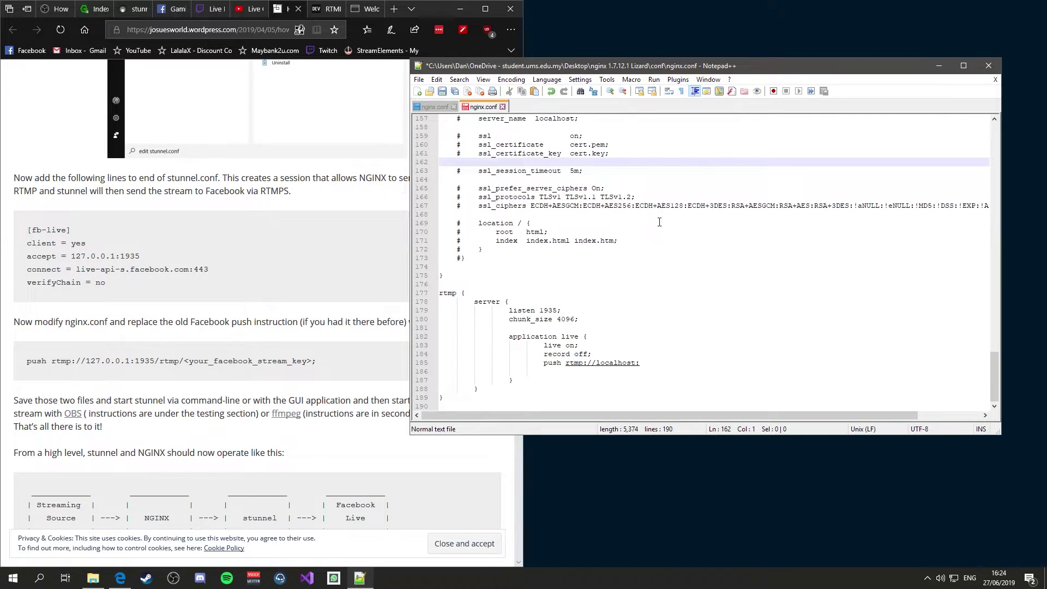
Step: Rewrite the push directive on line 185 of nginx.conf as push rtmp://localhost:19350/rtmp/
drag(644, 364, 557, 363)
text(h )
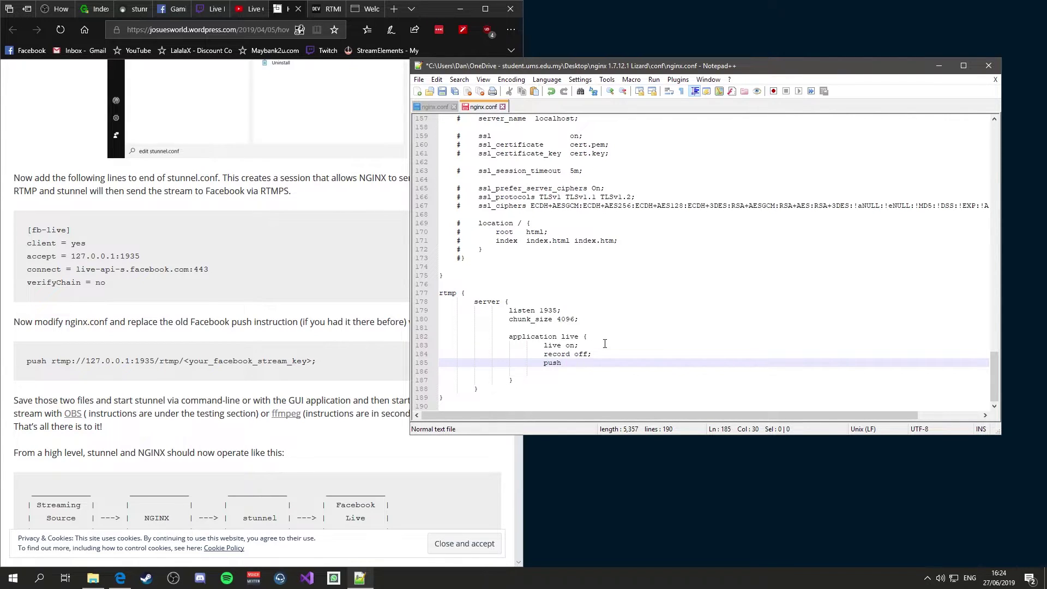
text(rtmp://localhos)
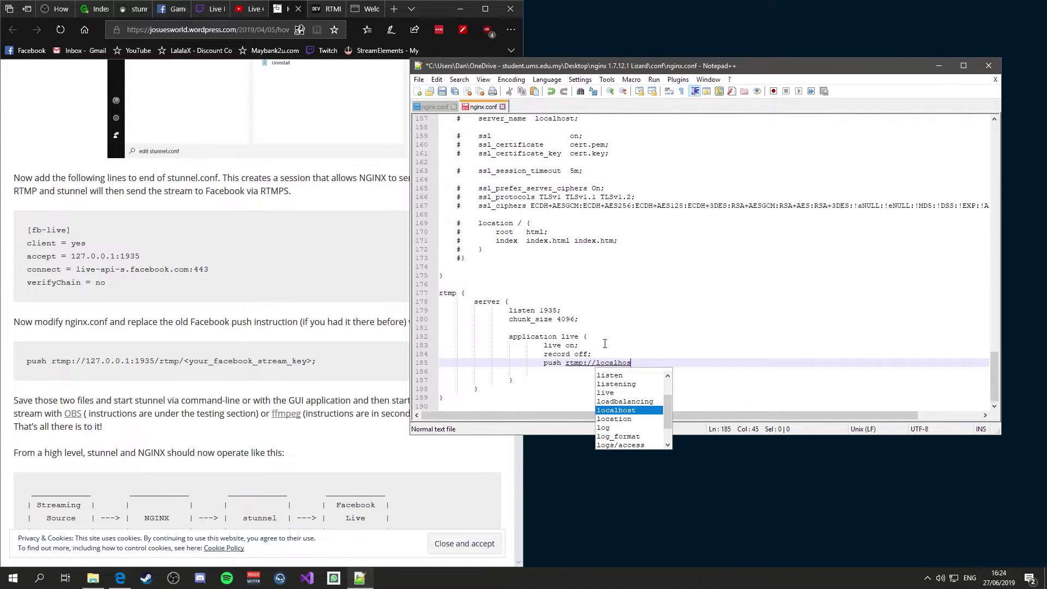
text(t:)
text(19350)
text(/)
text(rt)
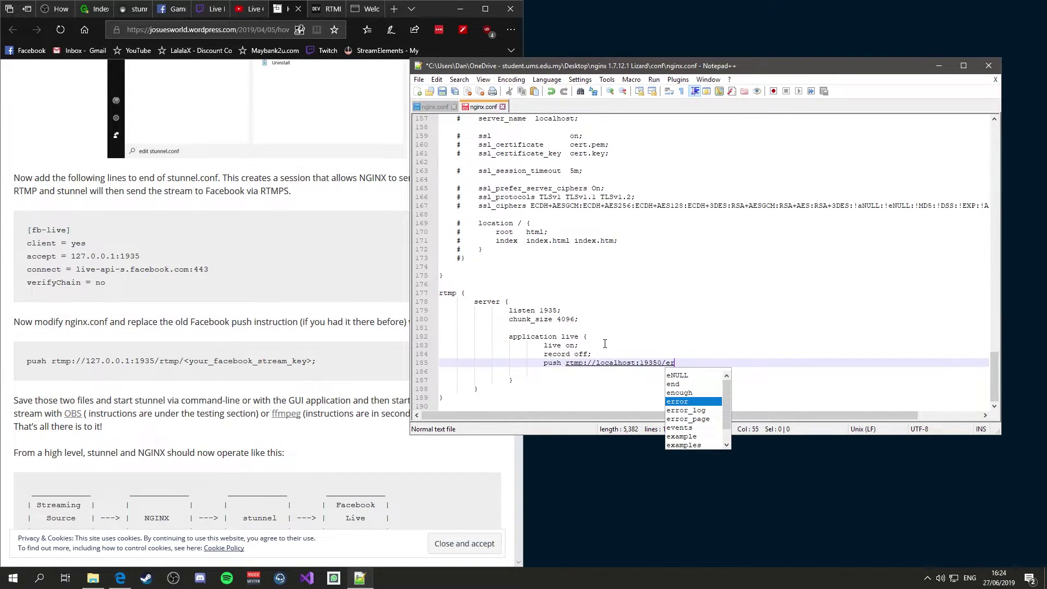
text(mp)
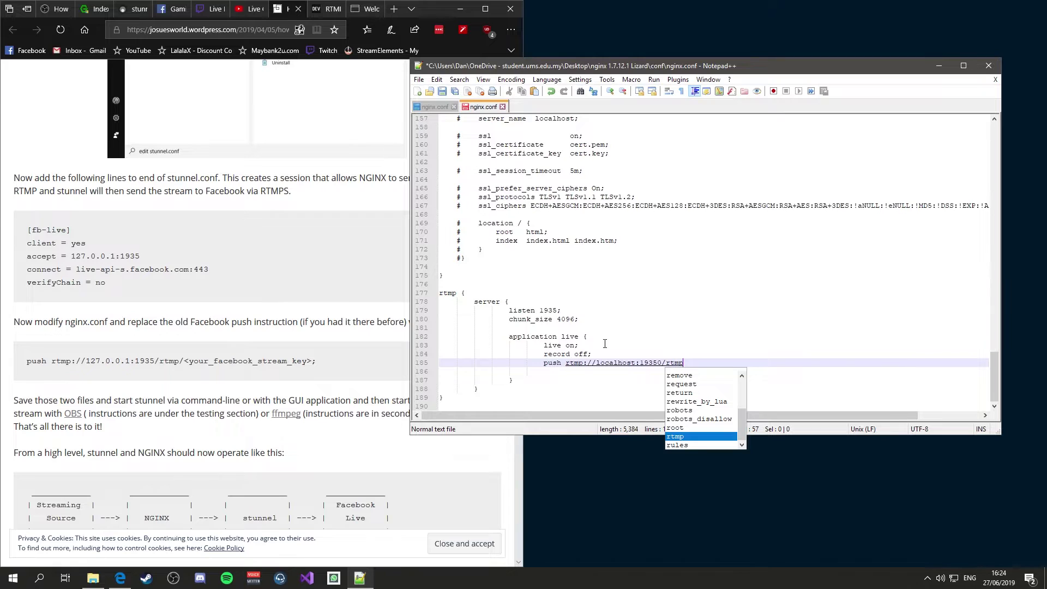
text(/)
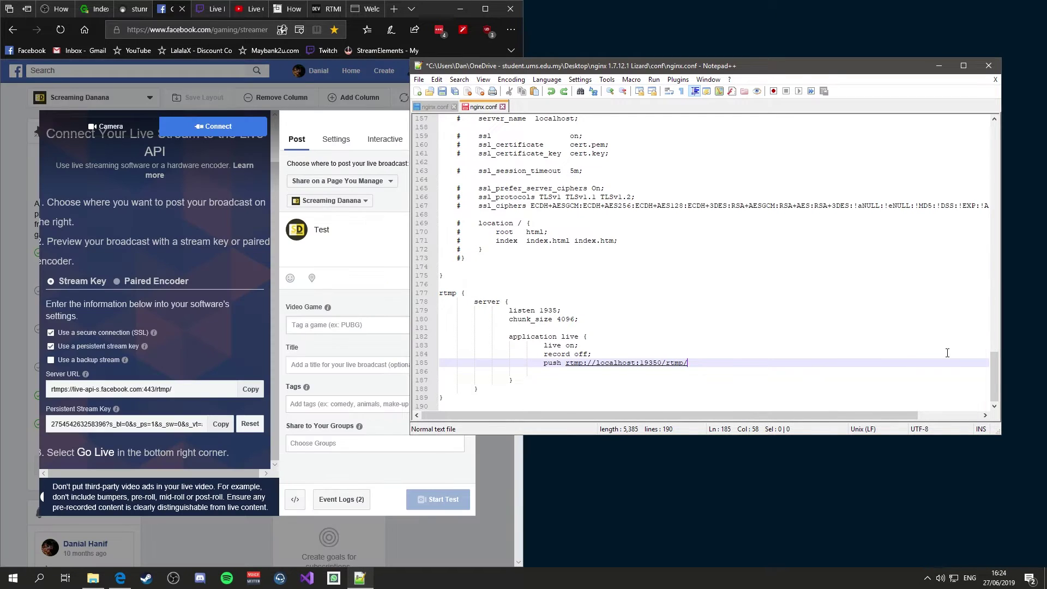
Step: Append the Facebook persistent stream key and a closing semicolon to the push directive on line 185, and save nginx.conf
key(ctrl+v)
text(;)
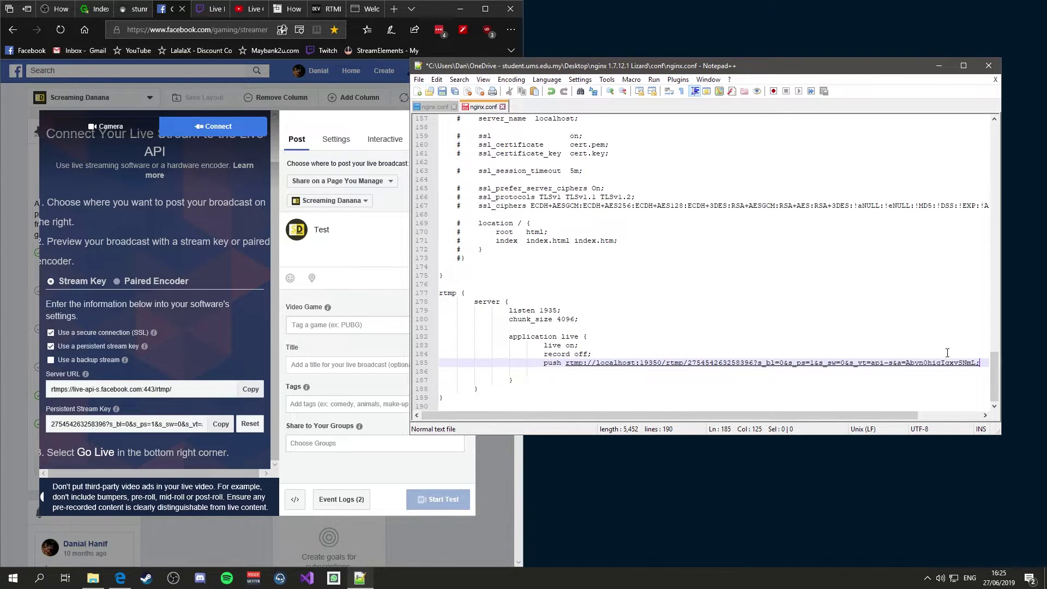
key(ctrl+s)
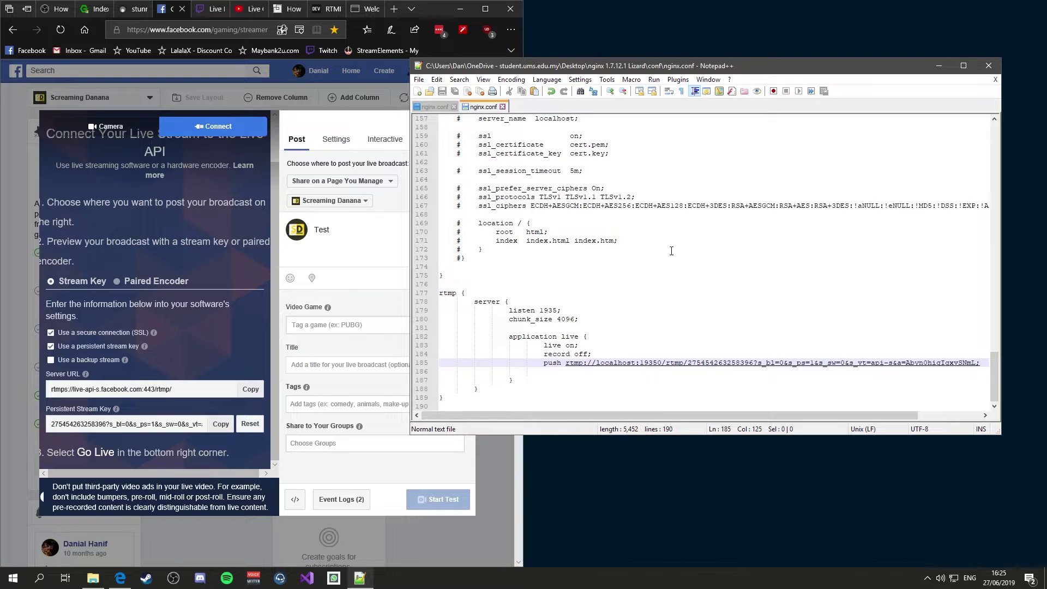
Step: Start nginx.exe from the nginx 1.7.12.1 Lizard folder on the desktop
drag(722, 69, 725, 282)
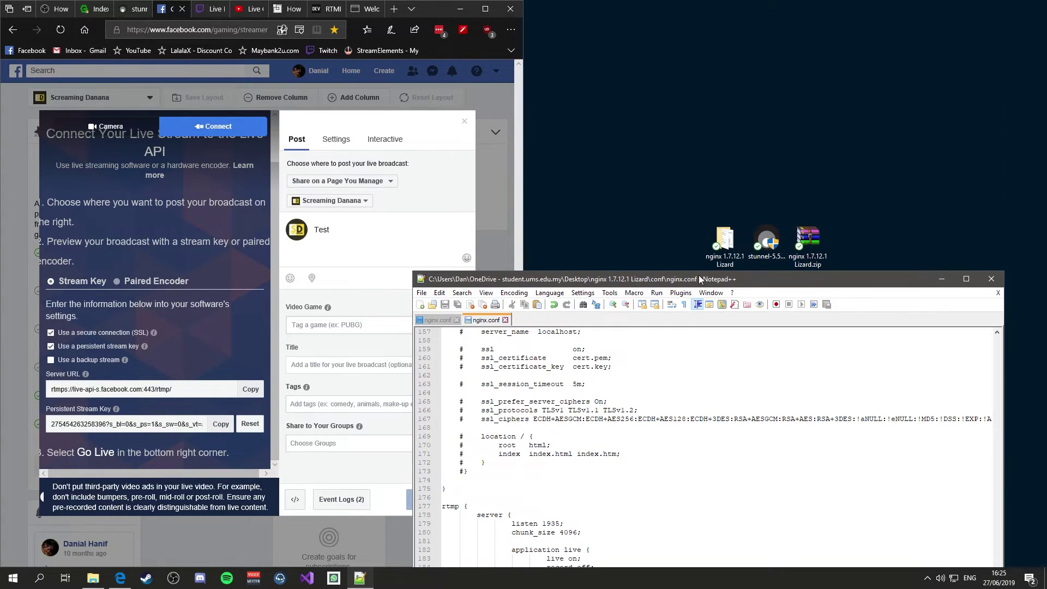
double_click(725, 249)
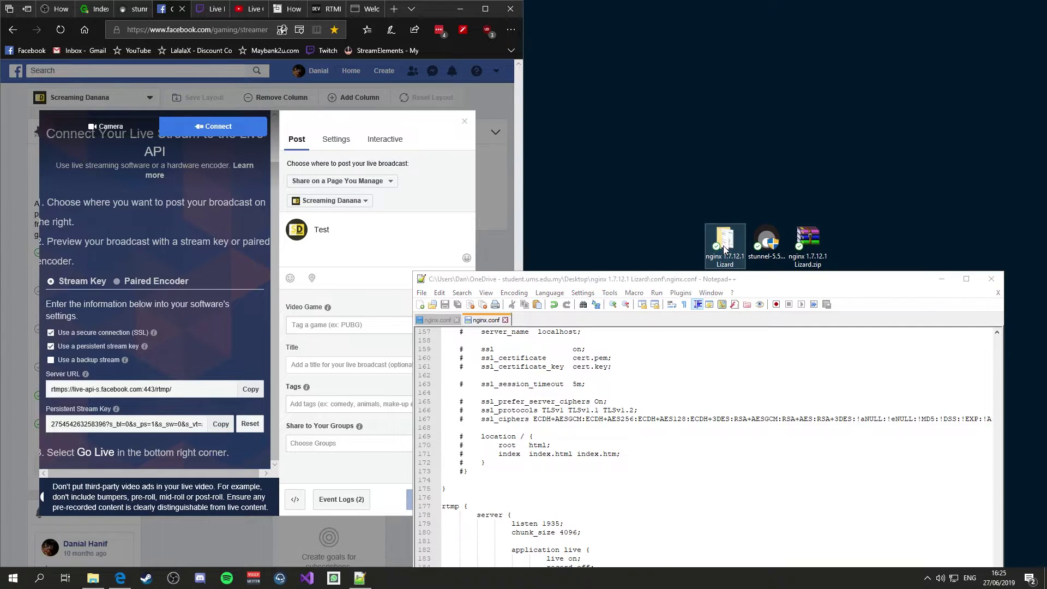
double_click(487, 281)
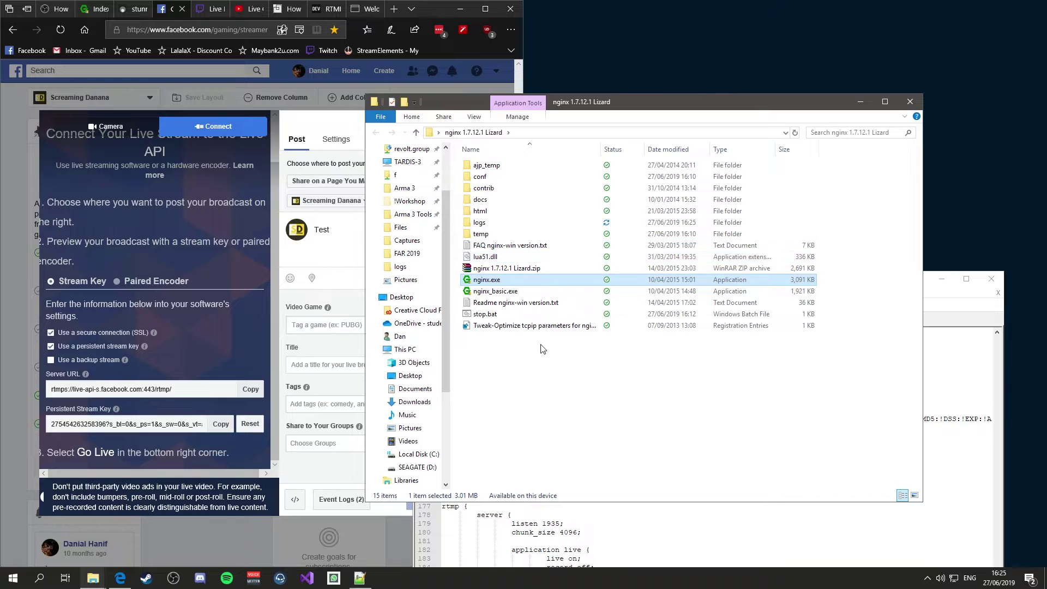
Step: Check Task Manager's process details for running nginx.exe entries, and close Task Manager
right_click(449, 579)
click(483, 535)
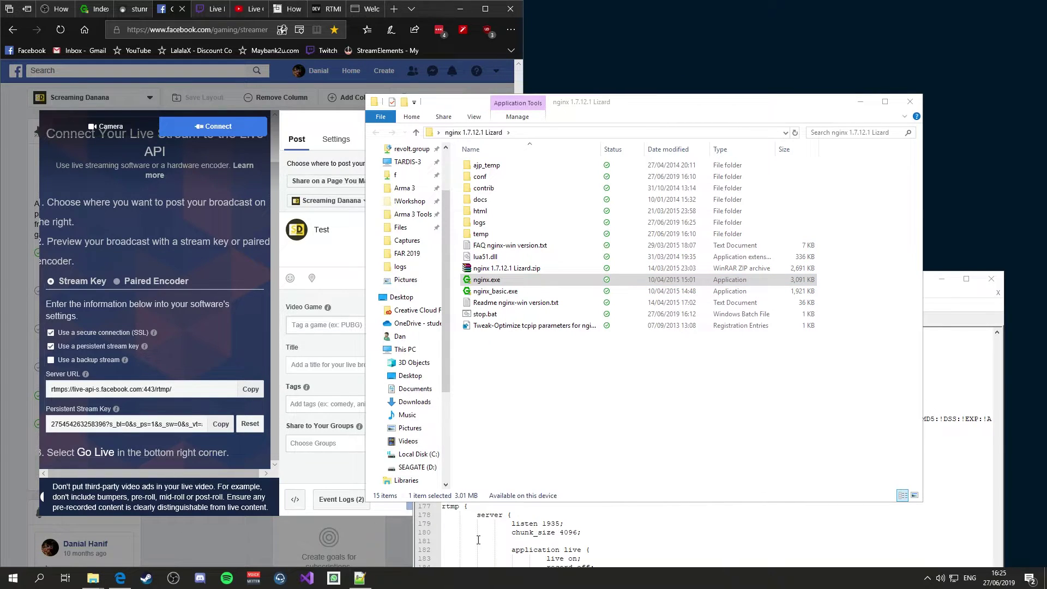
click(228, 196)
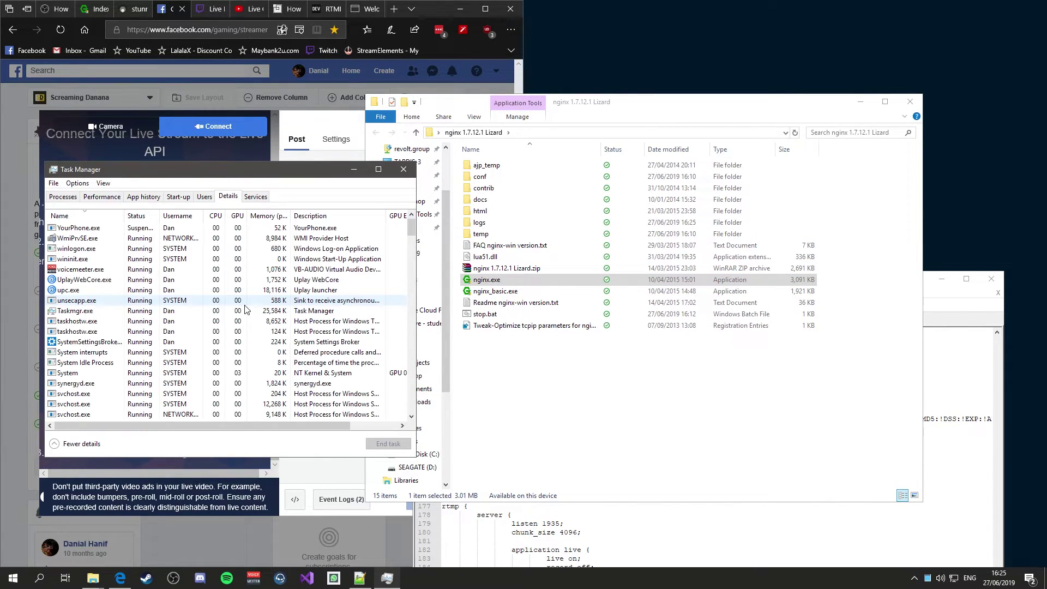
scroll(245, 312, down, 15)
scroll(245, 312, down, 10)
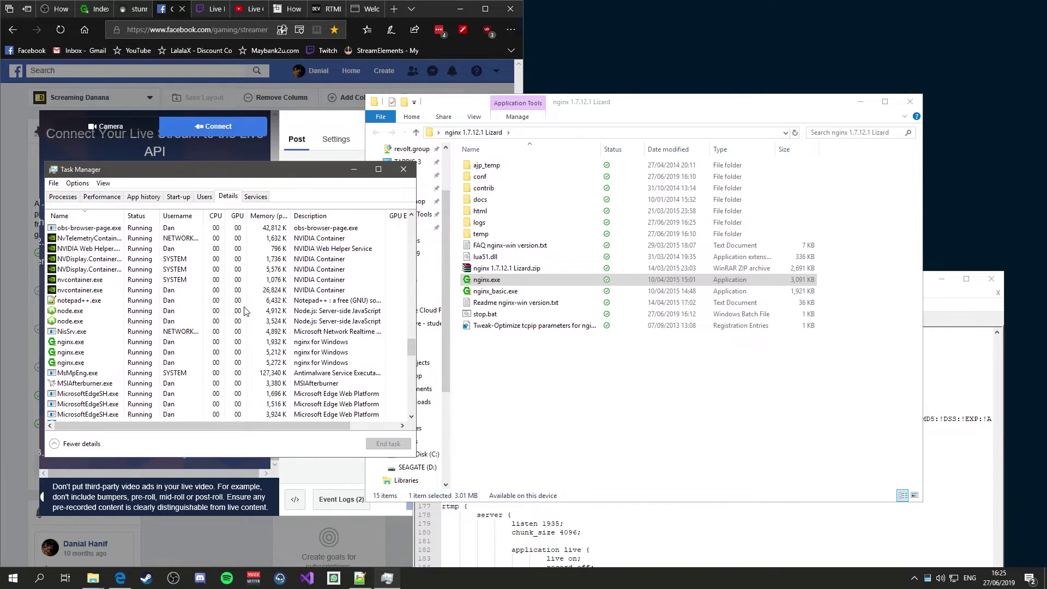
click(404, 169)
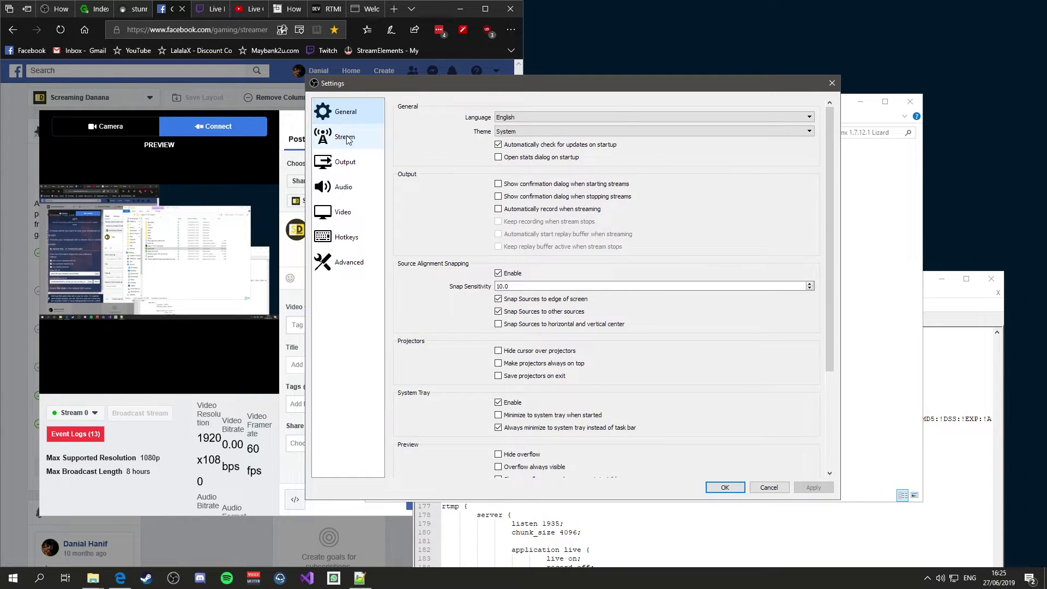
Step: In the OBS stream settings, use the Custom service with server rtmp://localhost:1935/live, and accept the settings
click(345, 137)
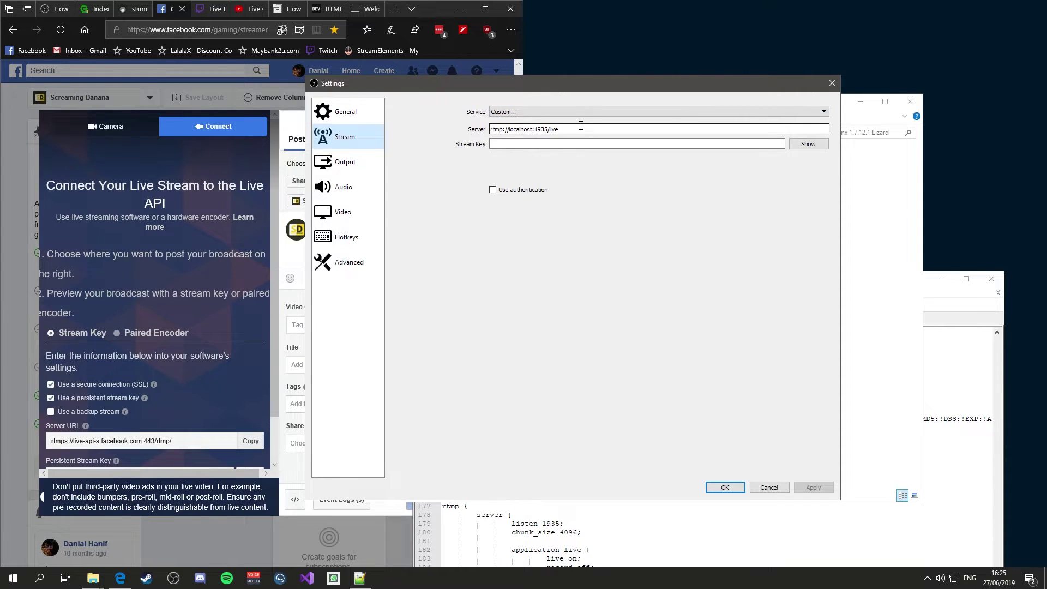
click(506, 113)
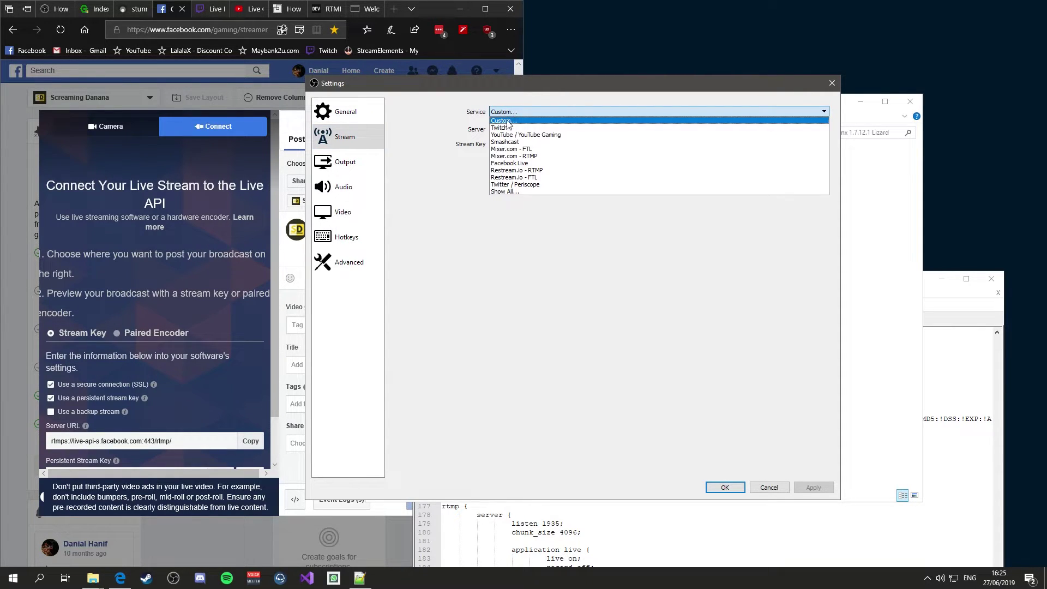
click(508, 120)
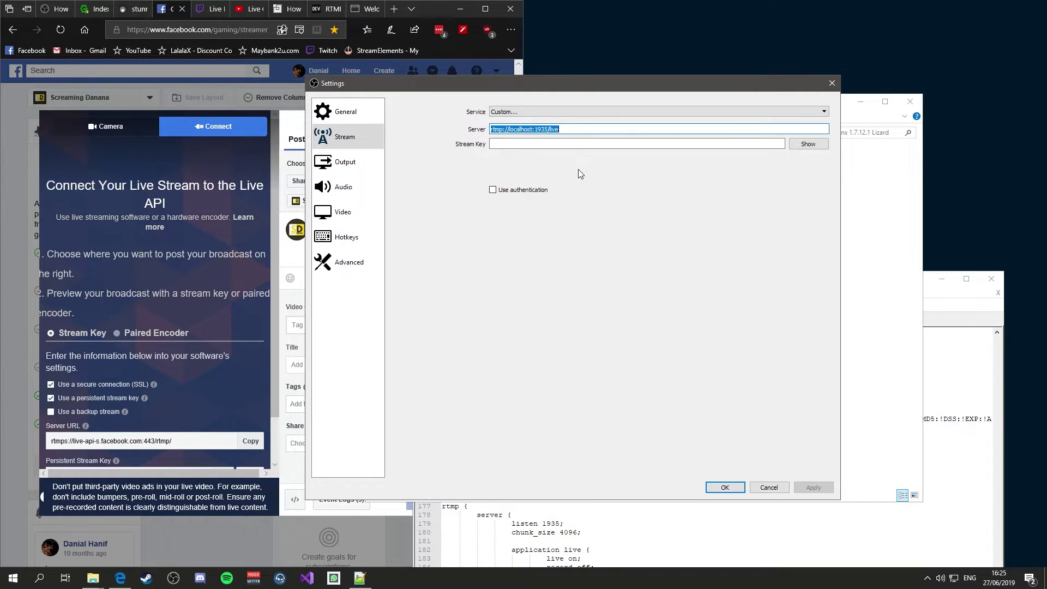
click(573, 130)
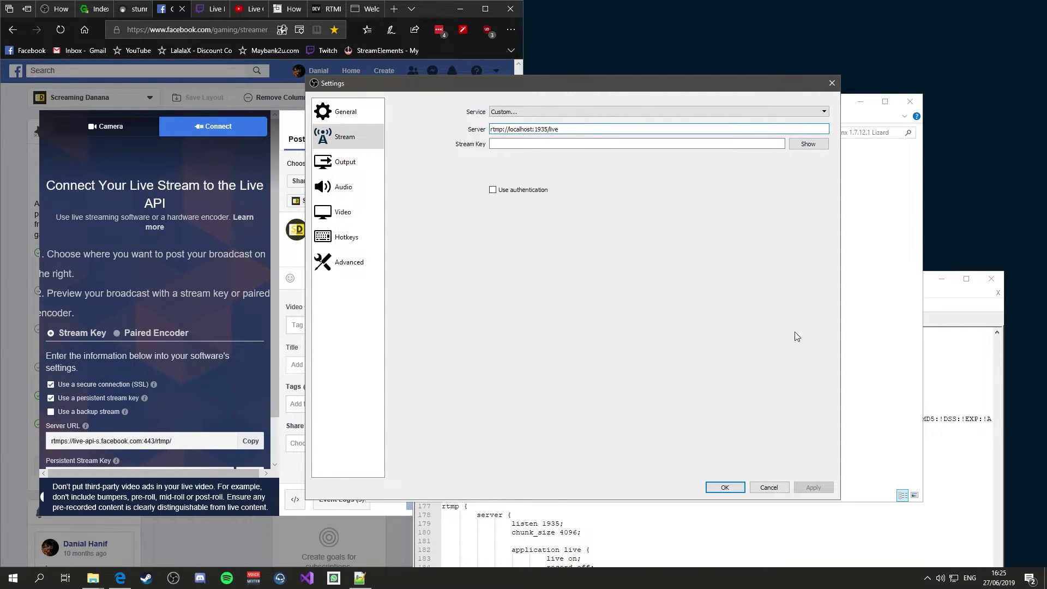
click(725, 487)
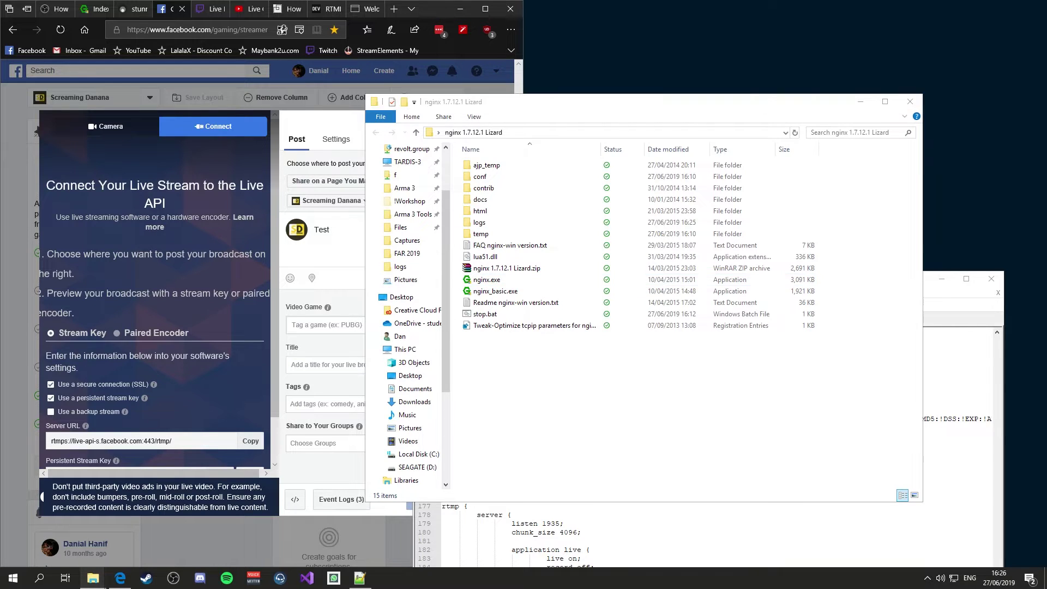
Step: Check the incoming stream preview and its bitrate on the Facebook live setup page
click(252, 265)
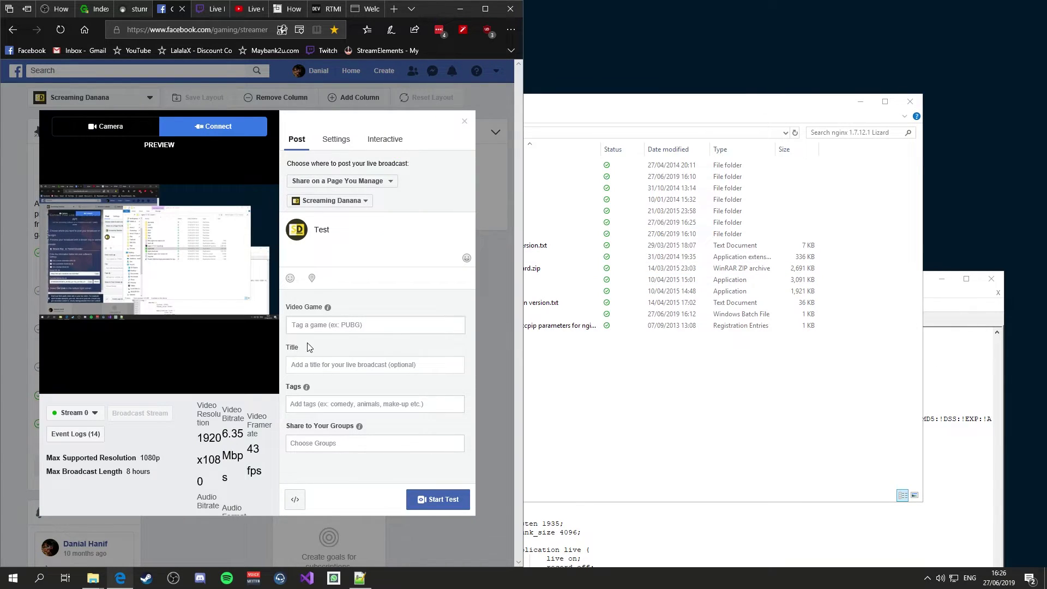
mouse_move(261, 379)
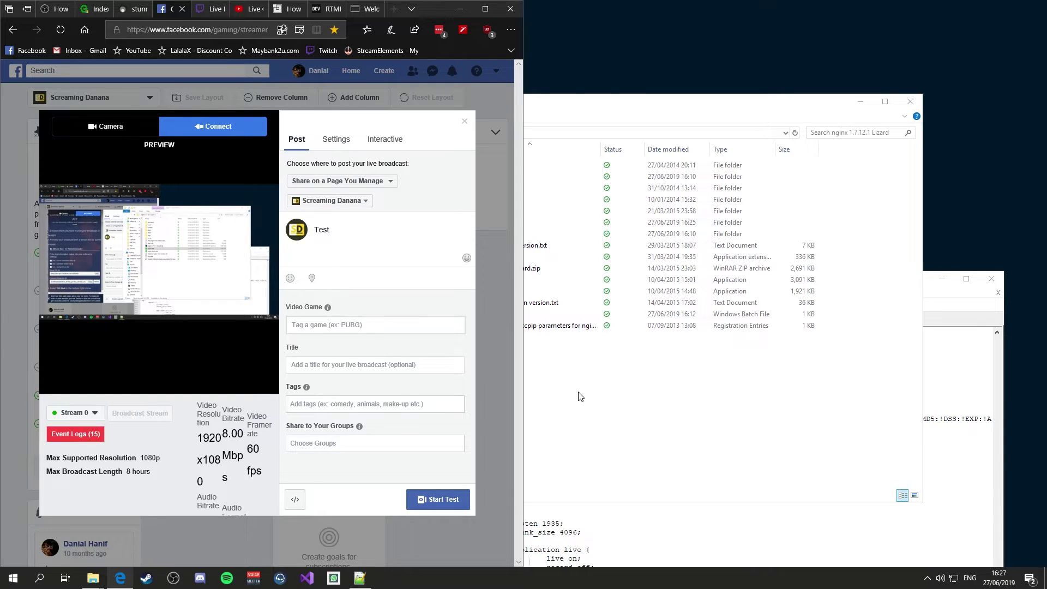
click(604, 380)
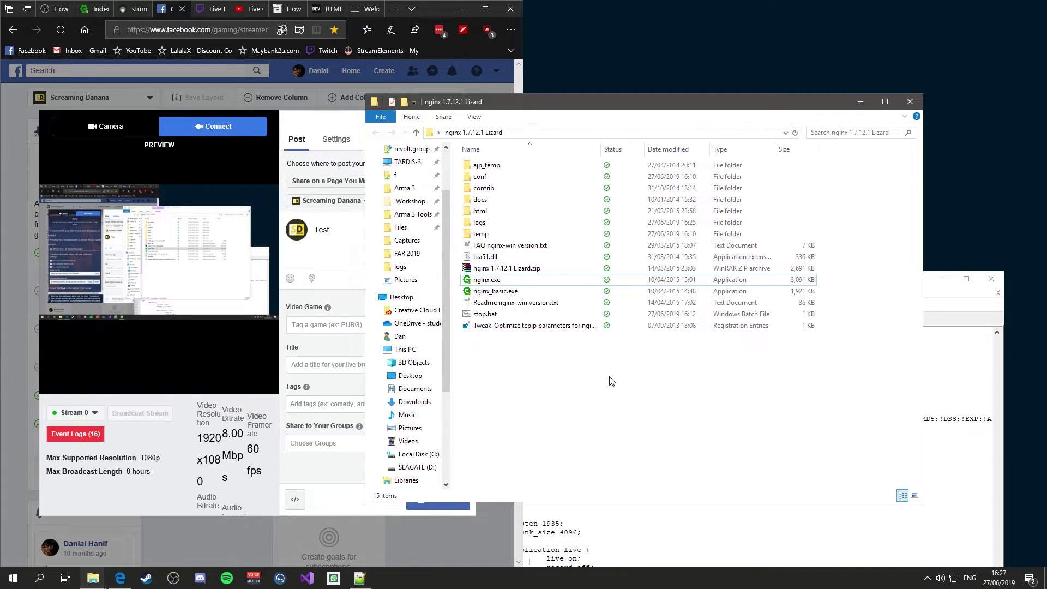
Step: Add push directives for rtmp://live-sin.twitch.tv/app/ and rtmp://a.rtmp.youtube.com/live2/, each with its stream key, below line 185 of nginx.conf
click(930, 279)
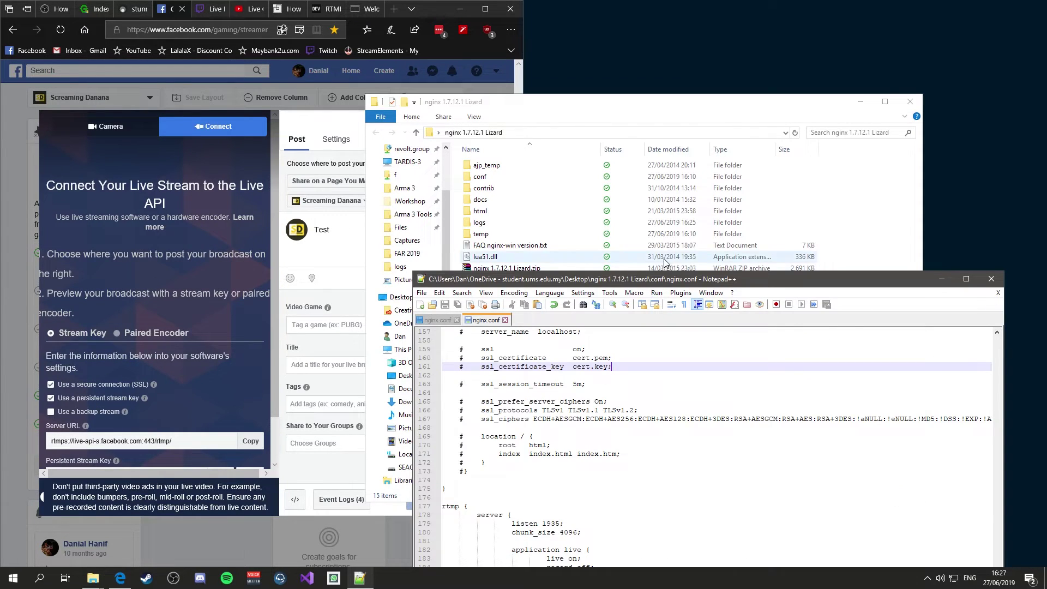
drag(670, 276, 663, 55)
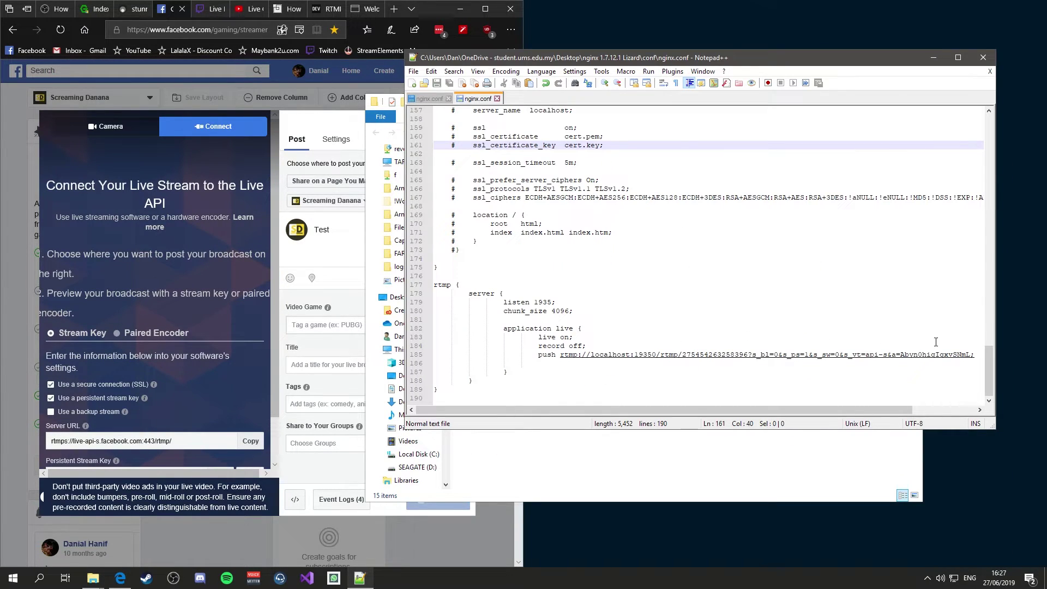
click(980, 354)
key(Return)
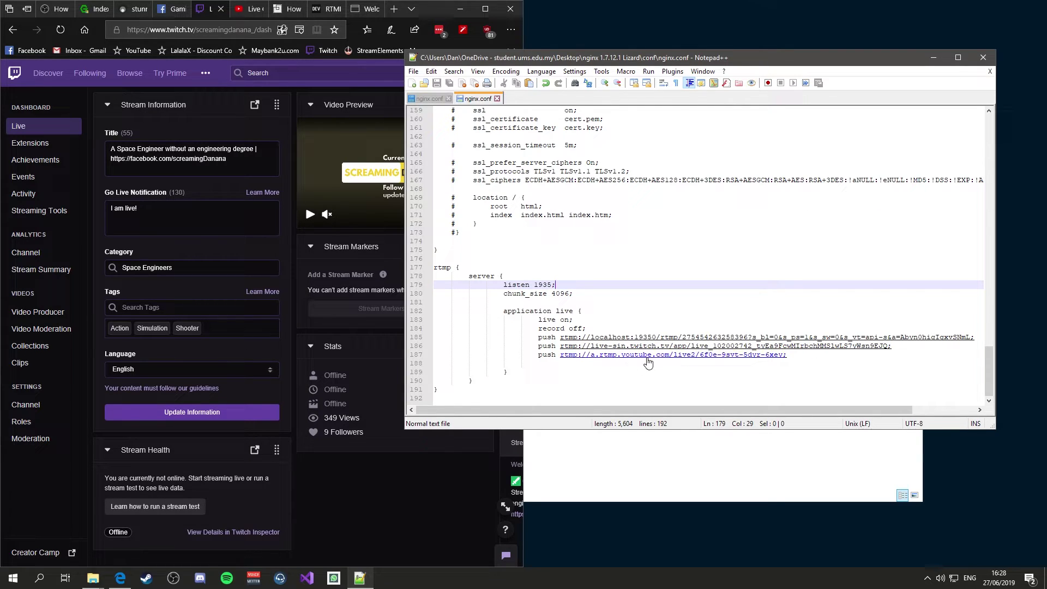
Step: Restart nginx by running stop.bat and launching nginx.exe again from the nginx folder
click(745, 440)
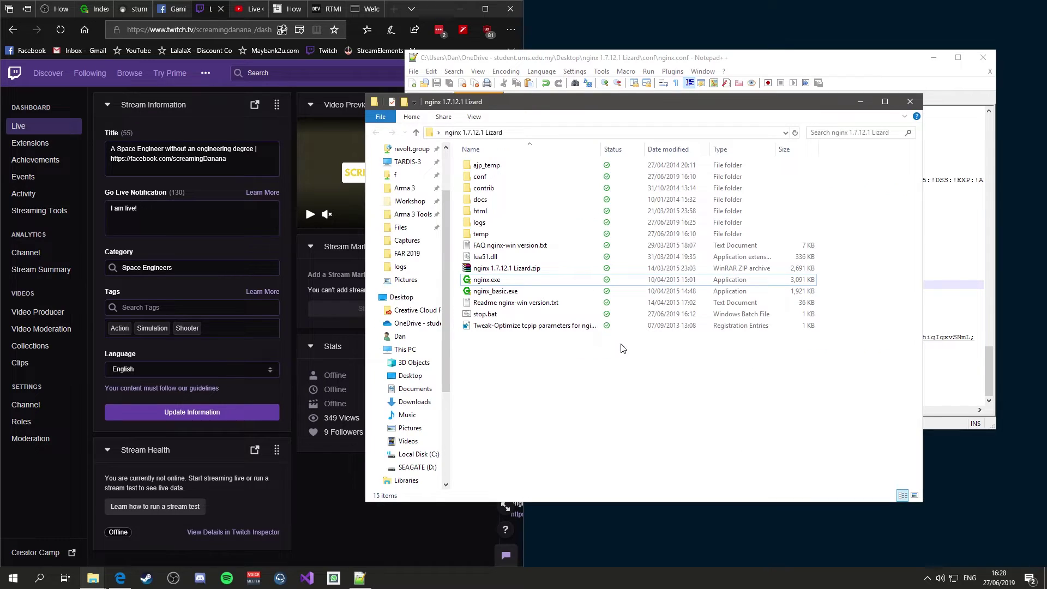
double_click(491, 315)
click(674, 346)
click(940, 313)
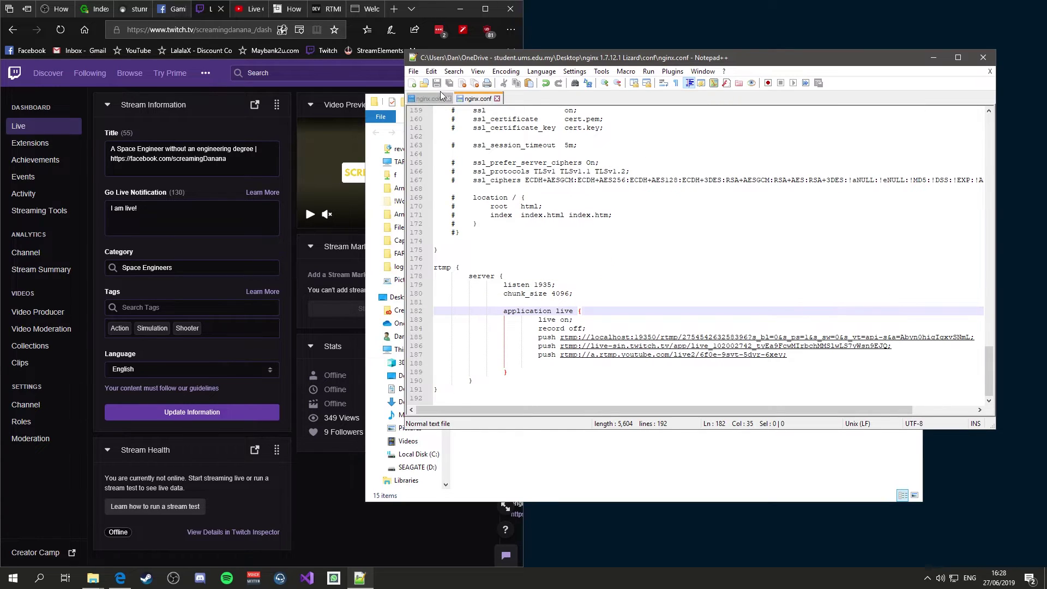
click(704, 453)
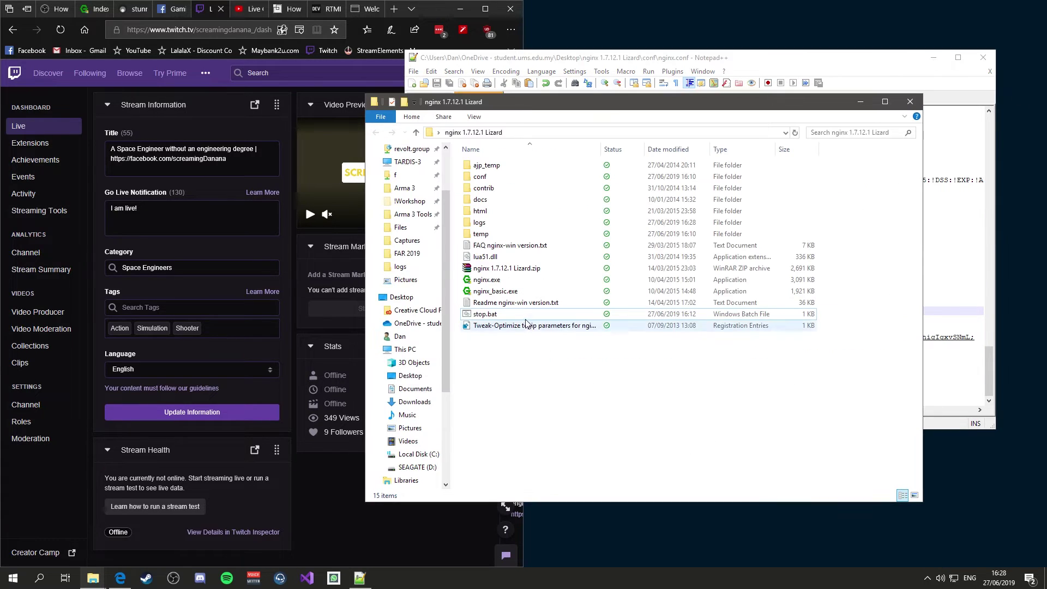
double_click(517, 280)
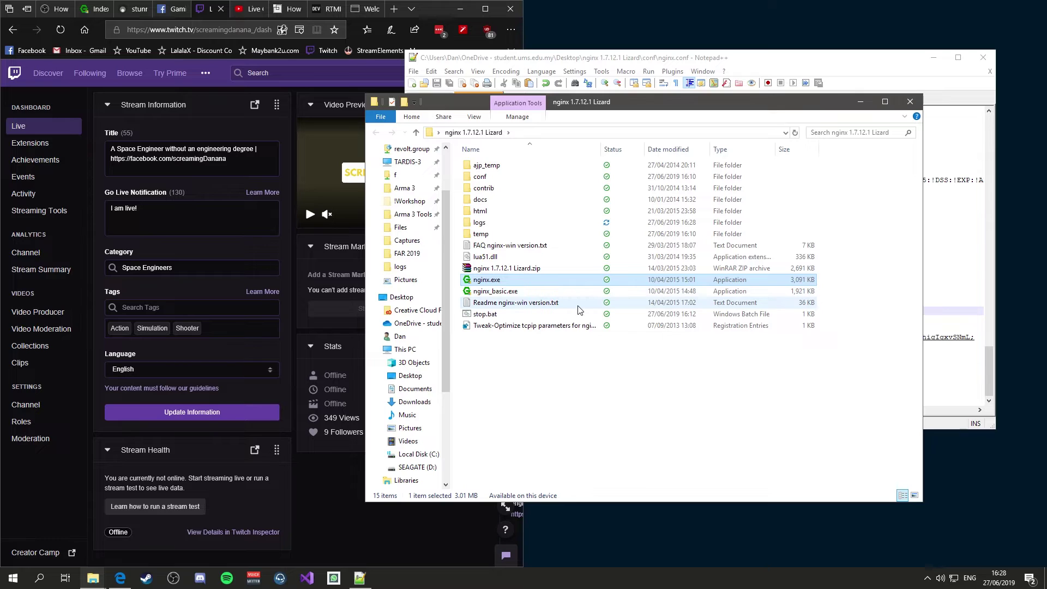
Step: Look up the restarted nginx.exe processes in Task Manager's details list, and close Task Manager
right_click(477, 583)
click(508, 535)
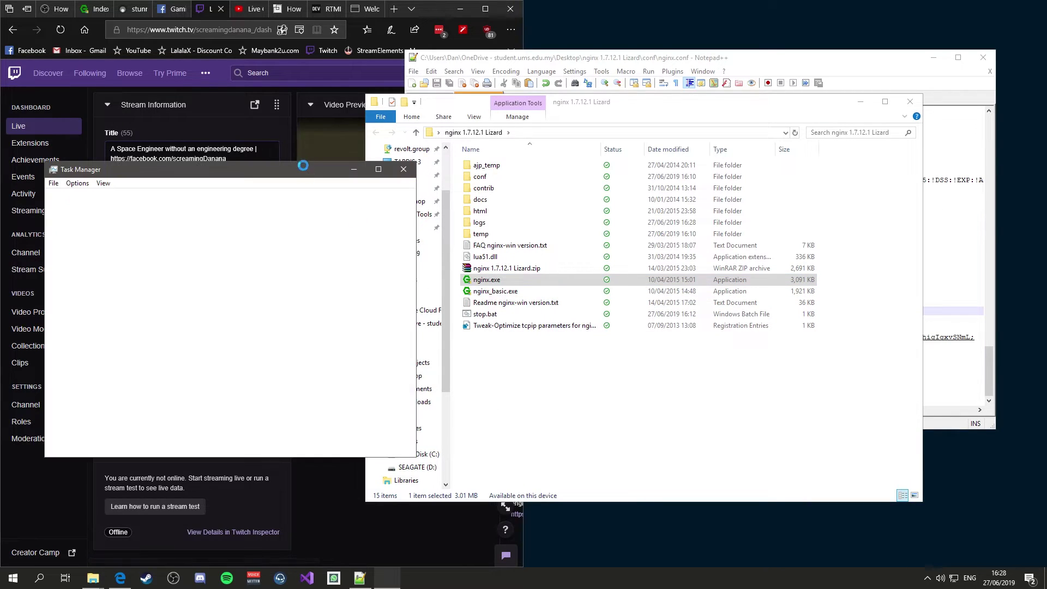
click(227, 197)
scroll(273, 333, down, 10)
scroll(273, 327, down, 1)
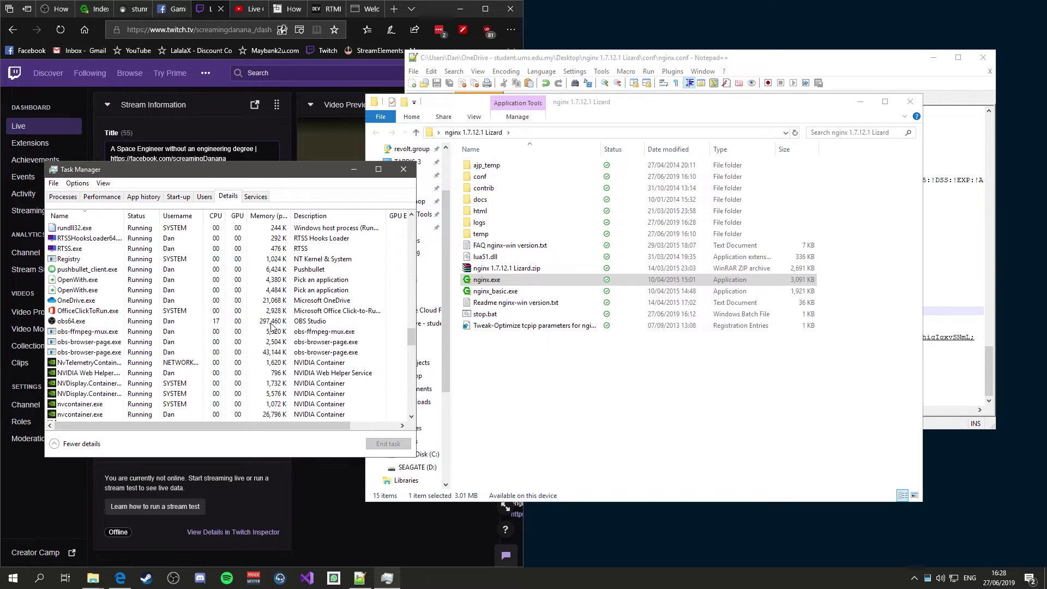
scroll(274, 325, down, 7)
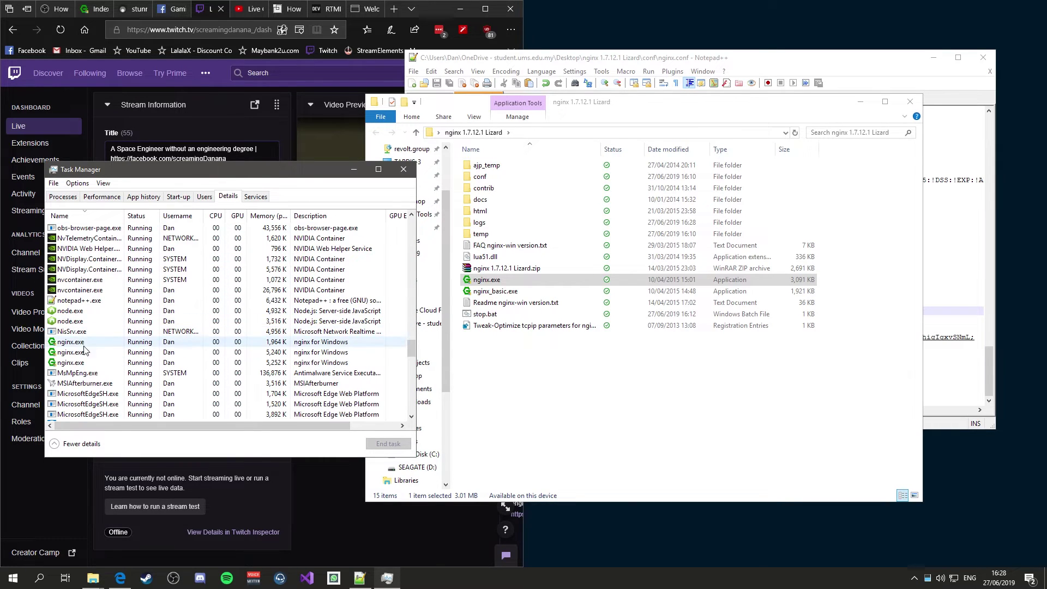
click(404, 169)
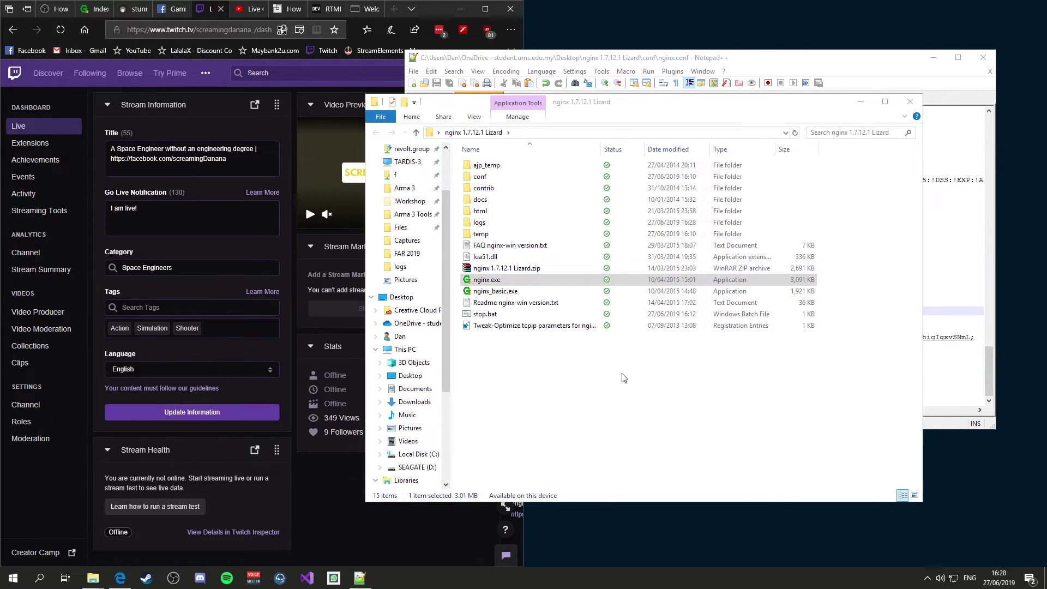
Step: Compare the live stream previews on the Facebook, Twitch and YouTube dashboards in the browser
click(618, 371)
click(283, 266)
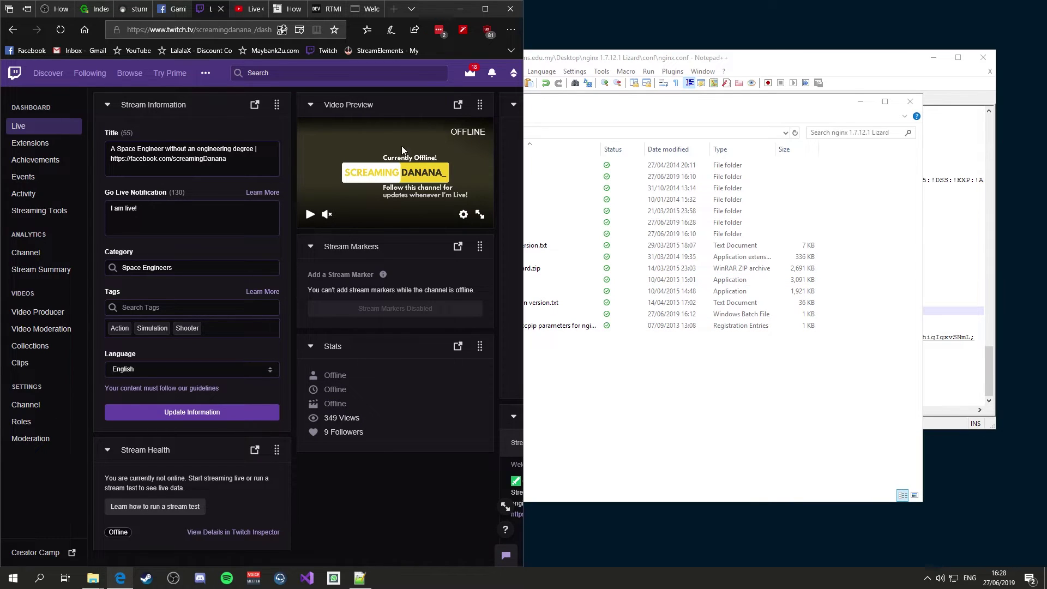
click(237, 14)
click(194, 11)
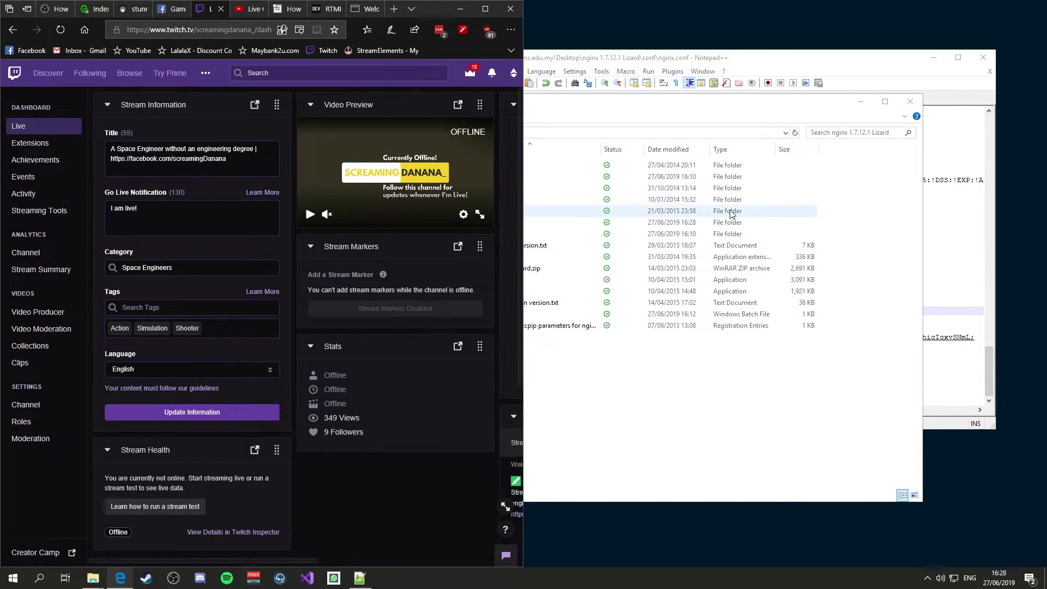
click(169, 9)
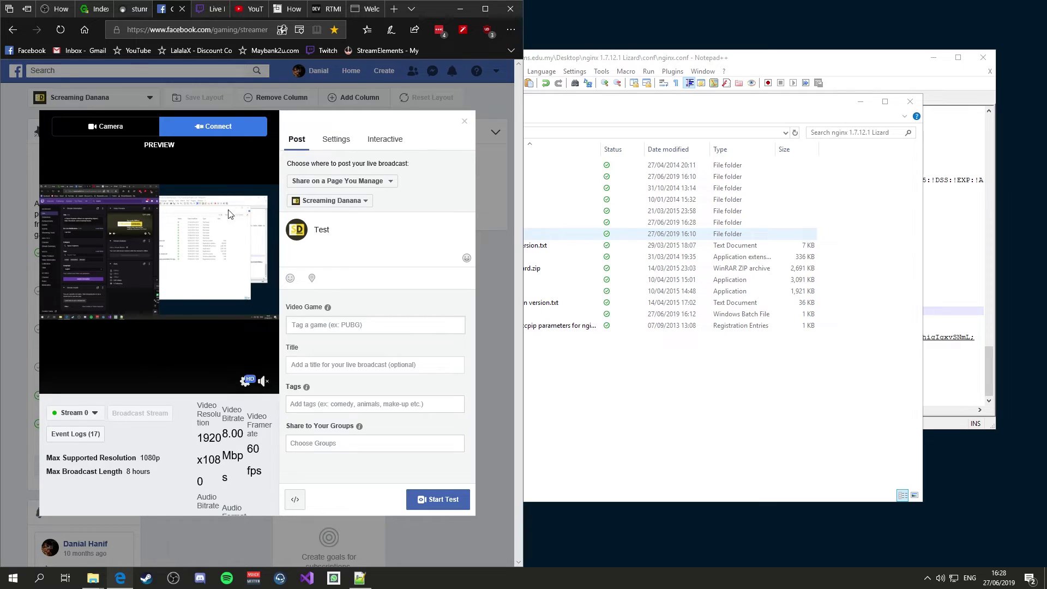
click(211, 14)
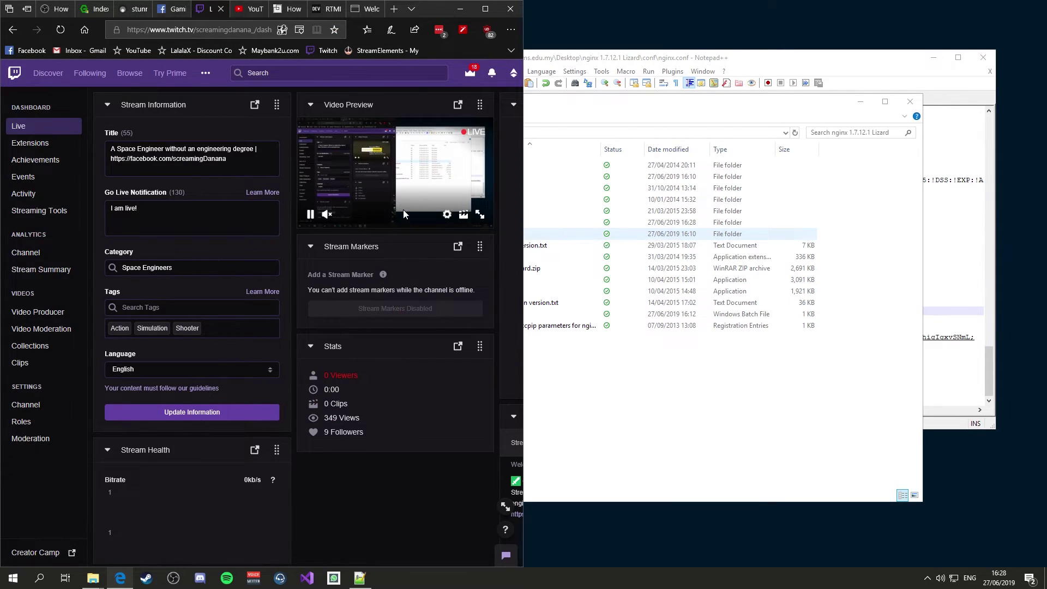
click(248, 8)
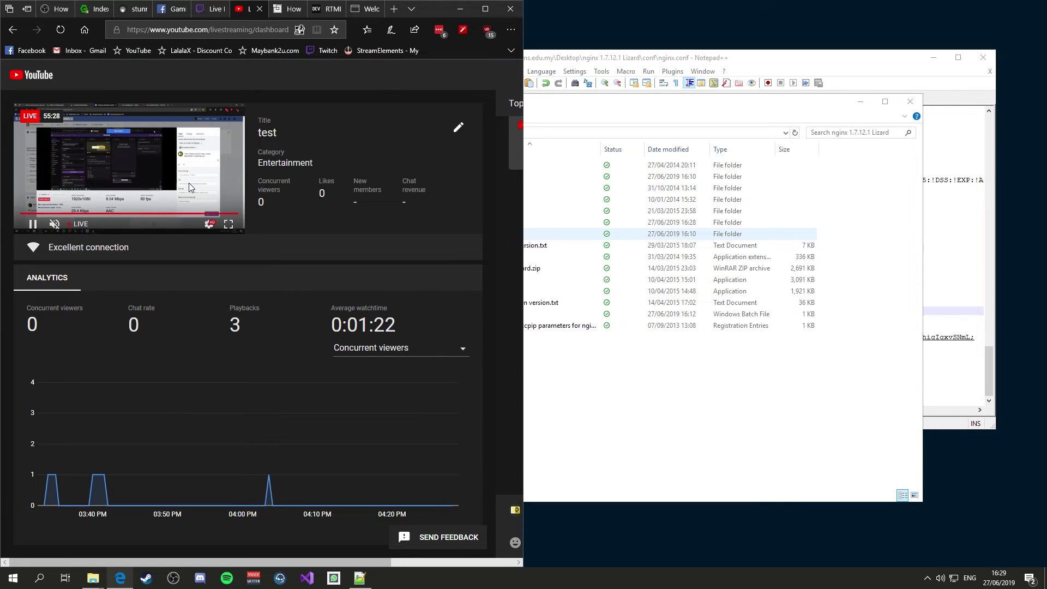
click(210, 9)
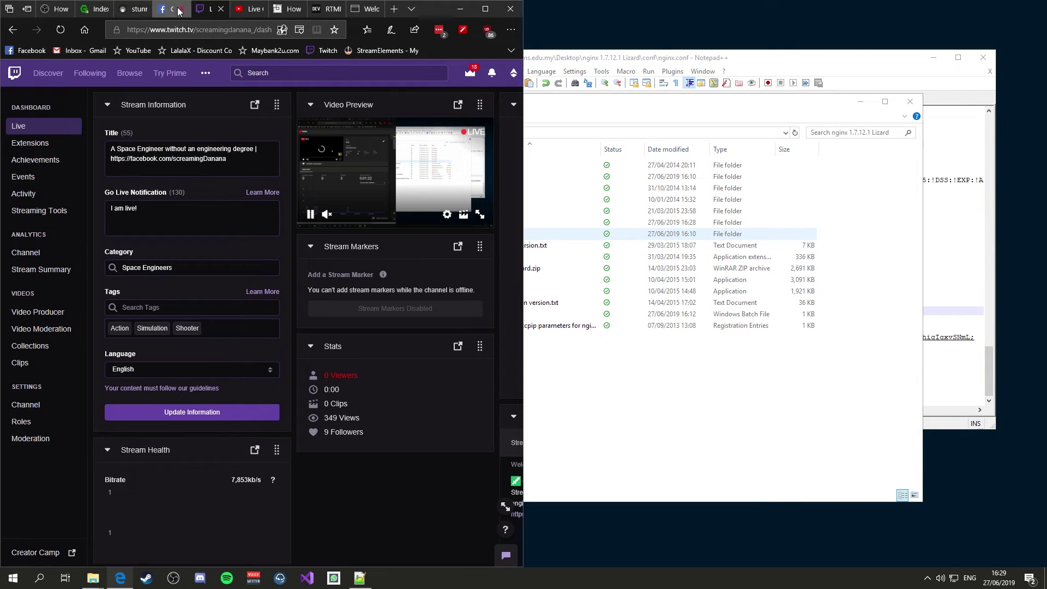
click(170, 9)
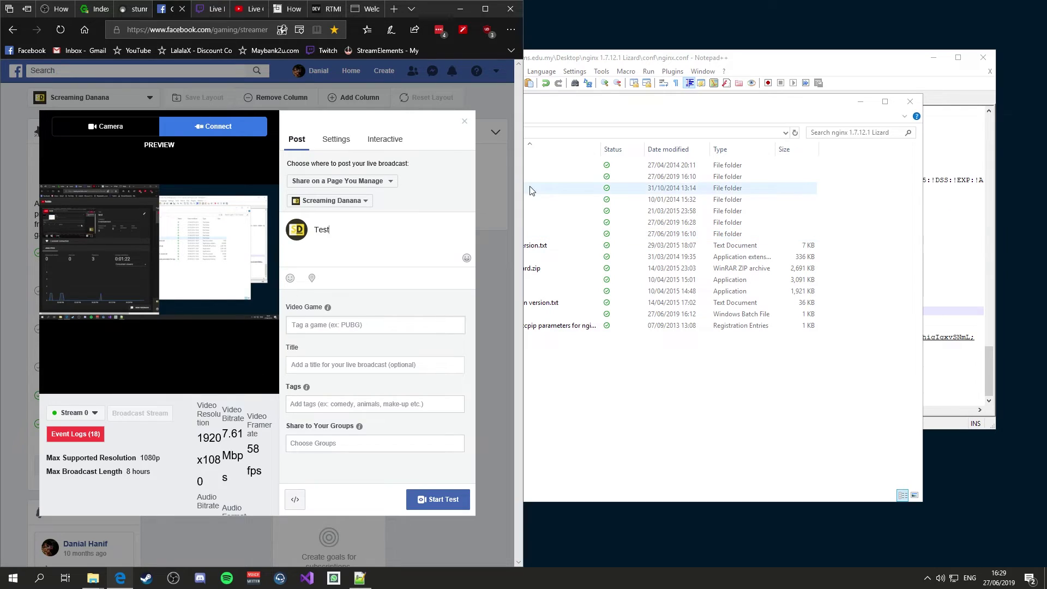